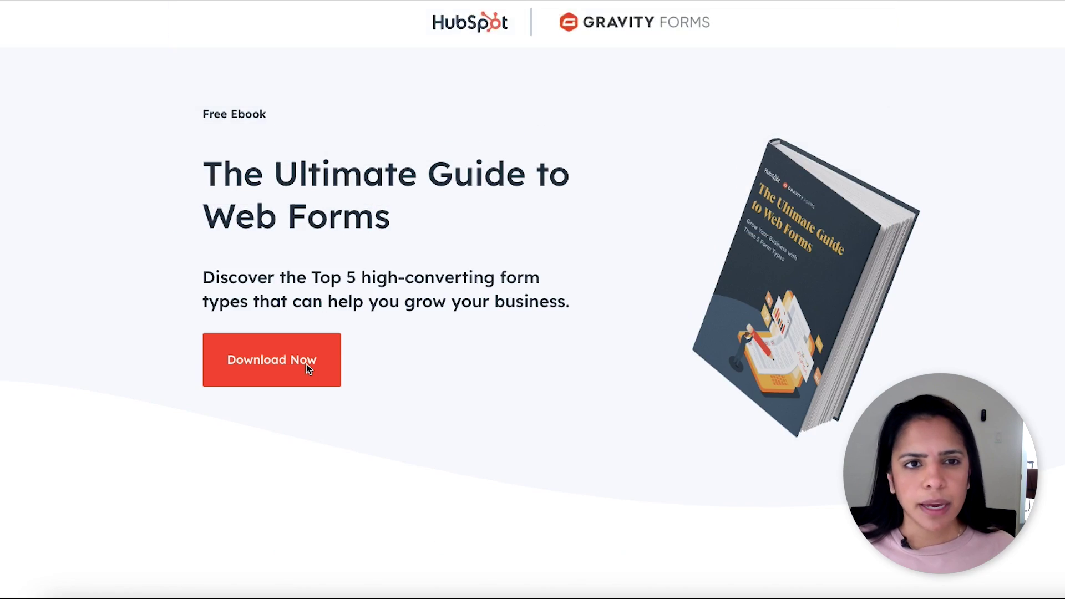
# - Start the Download Now ebook form and enter the contact's first and last name
pyautogui.click(304, 363)
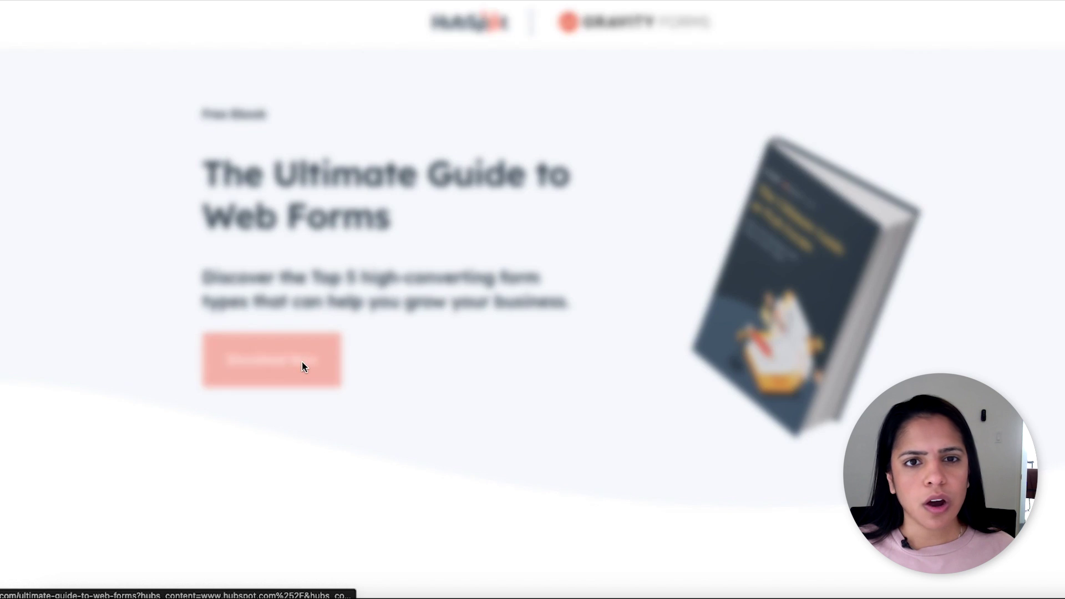
pyautogui.write('Clark')
pyautogui.press('Tab')
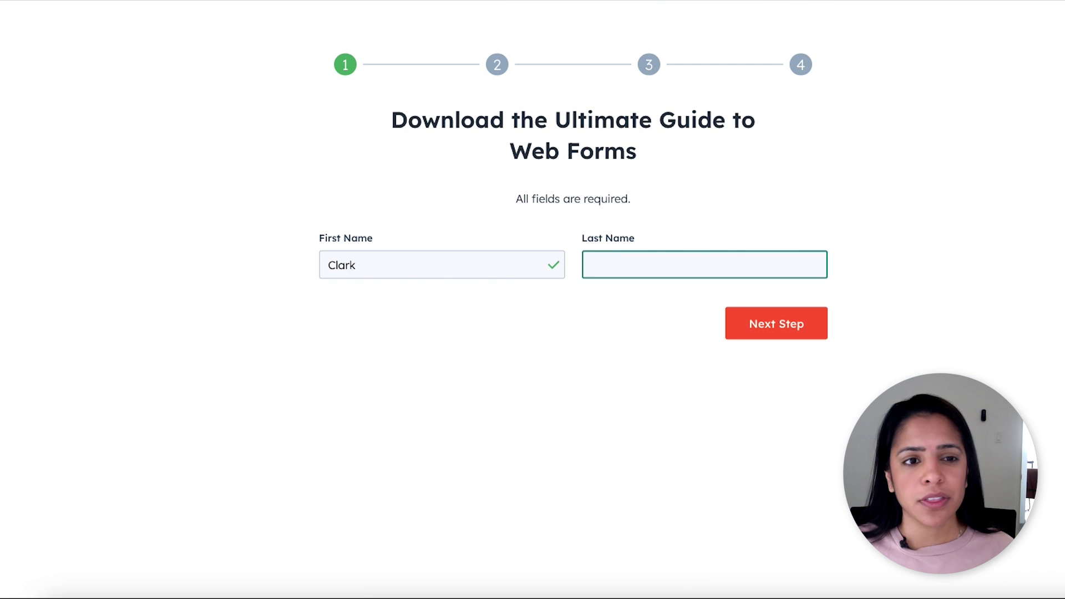
pyautogui.write('Kent')
pyautogui.press('Return')
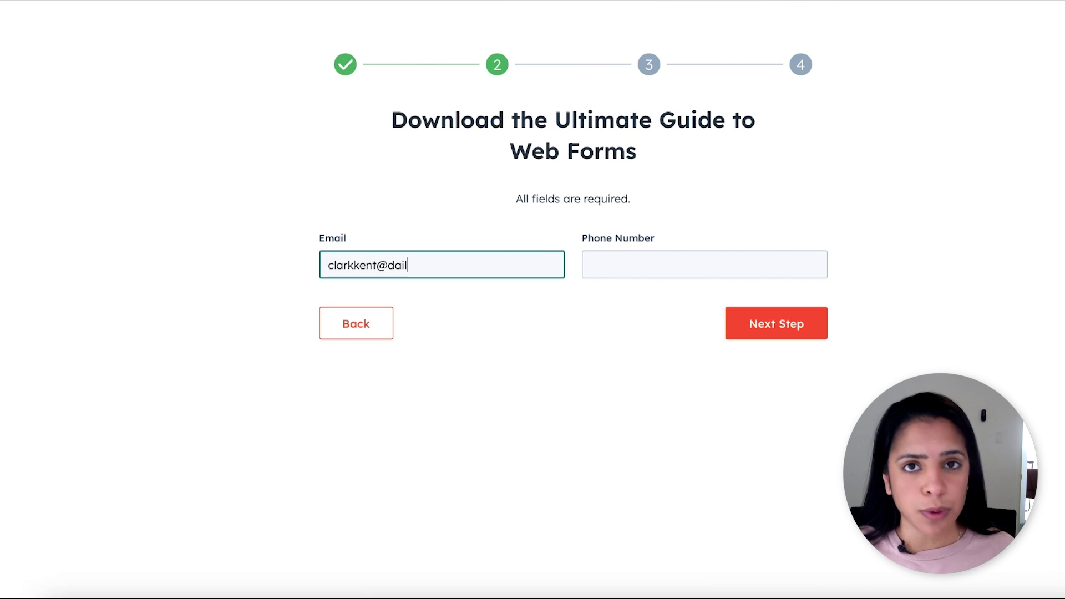
# - Enter the phone number, company website and company name on the next form steps
pyautogui.click(591, 264)
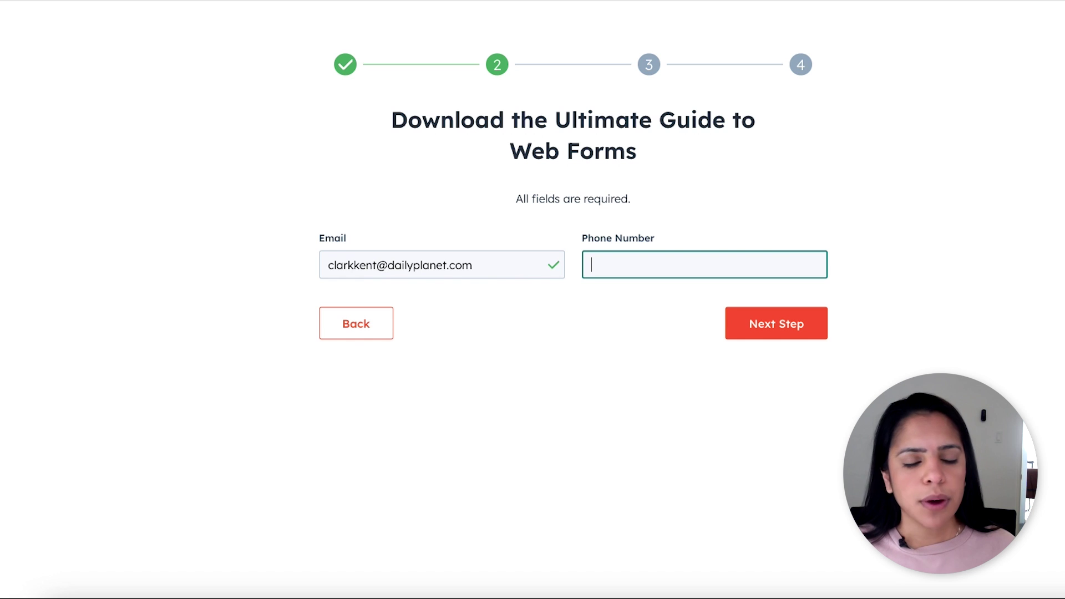
pyautogui.write('877-555-5555')
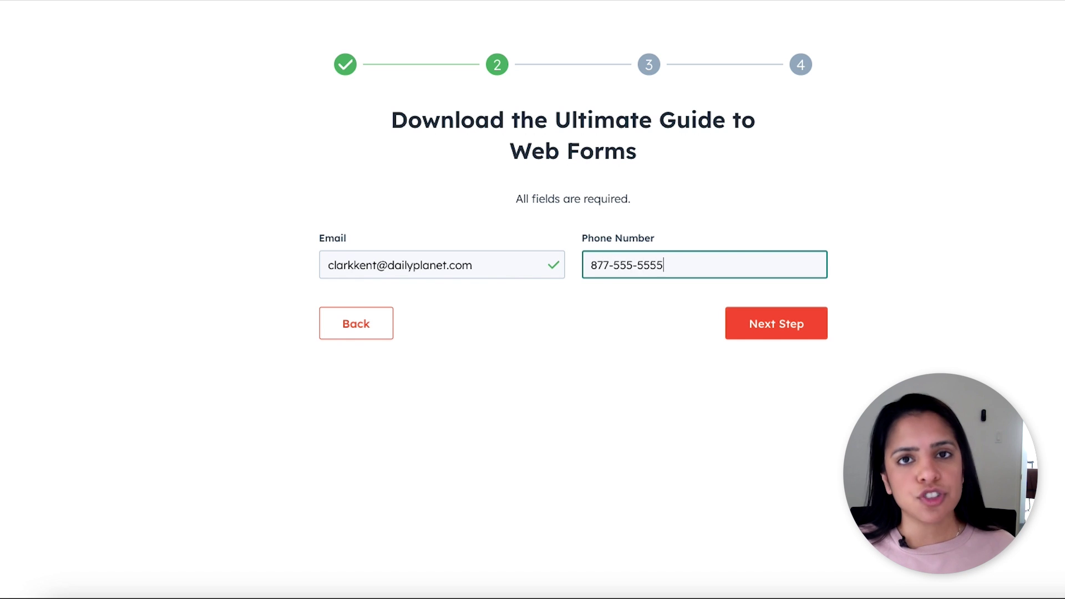
pyautogui.press('Return')
pyautogui.write('dailyplanet.com')
pyautogui.press('Tab')
pyautogui.write('Daily')
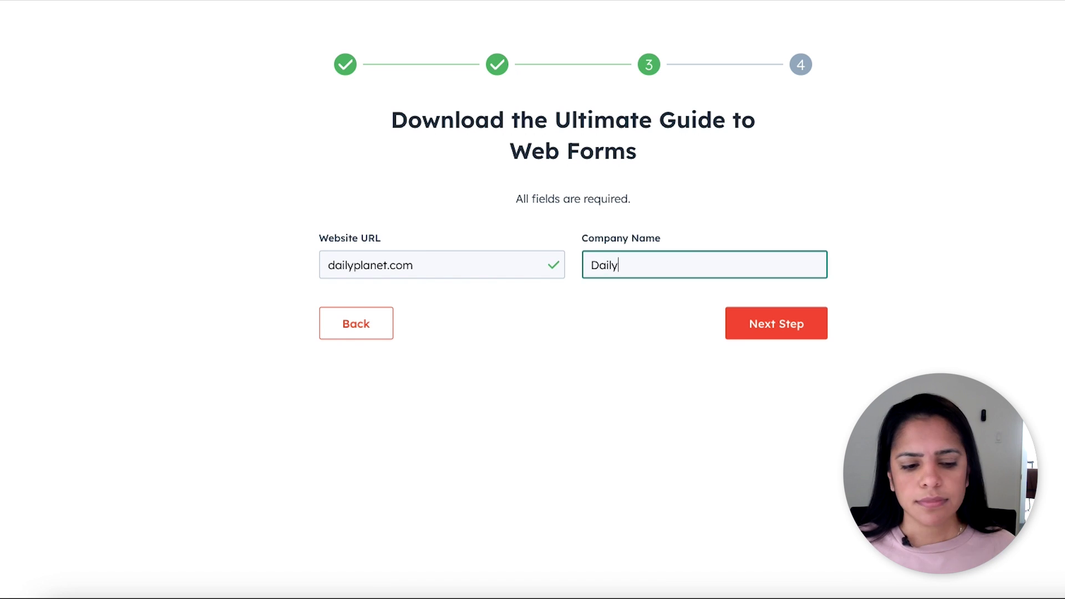
pyautogui.write(' Planet')
pyautogui.press('Return')
# - Choose 51 to 200 employees and submit the form to reach the confirmation
pyautogui.press('space')
pyautogui.press('Return')
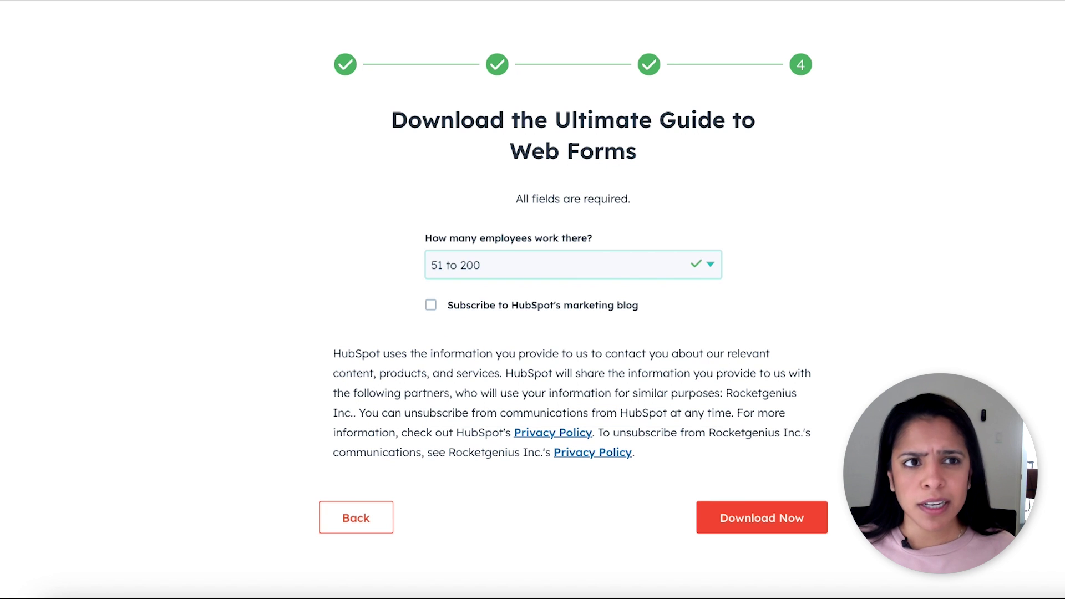
pyautogui.press('Return')
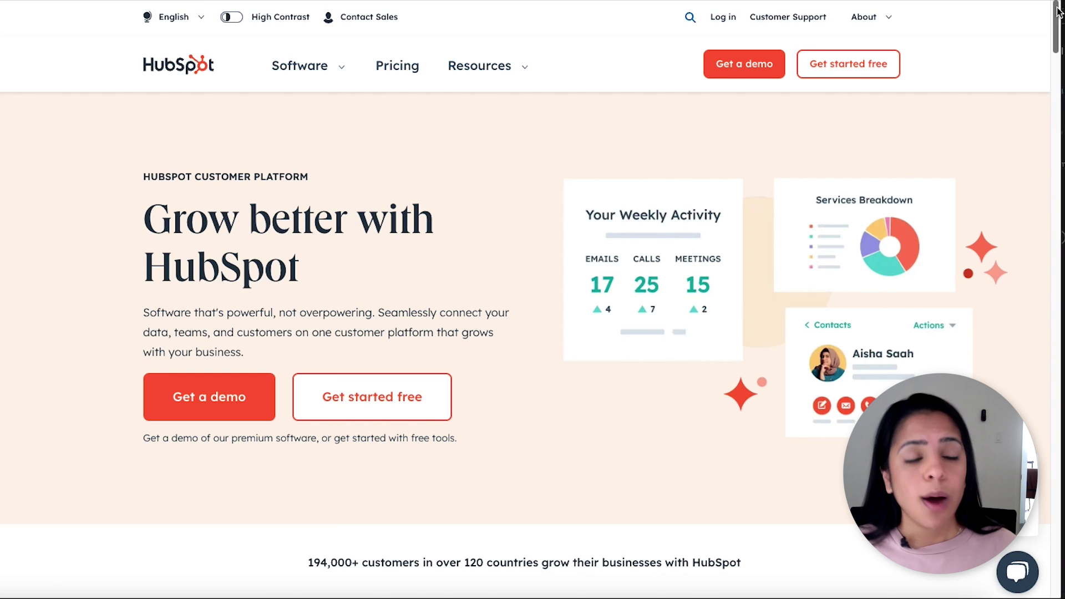
pyautogui.scroll(-11, 1056, 71)
pyautogui.moveTo(1055, 71); pyautogui.dragTo(1029, 421)
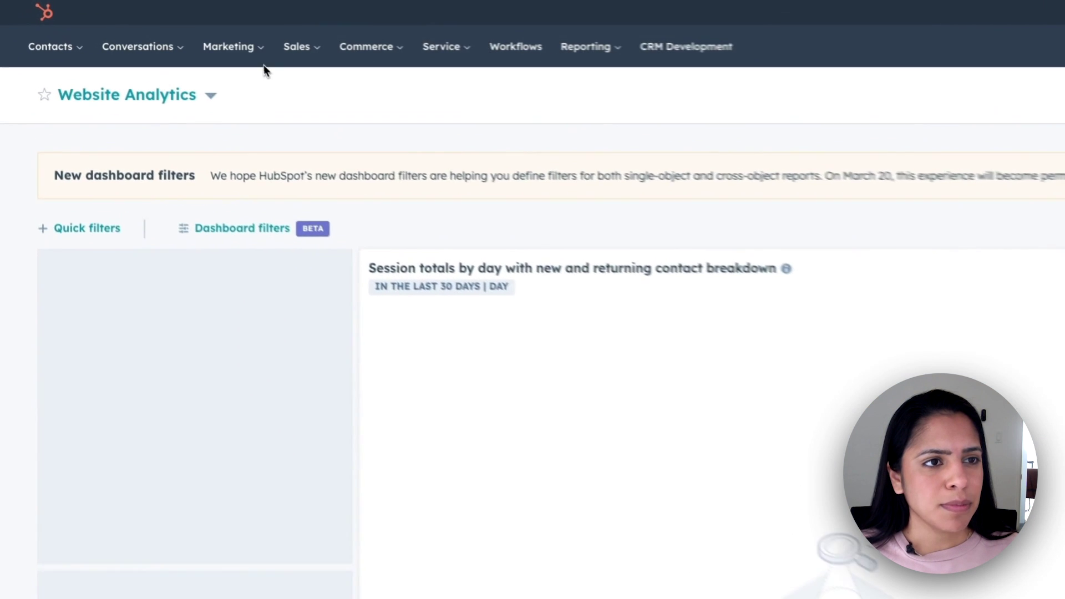
# - From Marketing > Landing Pages, start a new landing page named 'Webinar 3/4'
pyautogui.click(261, 60)
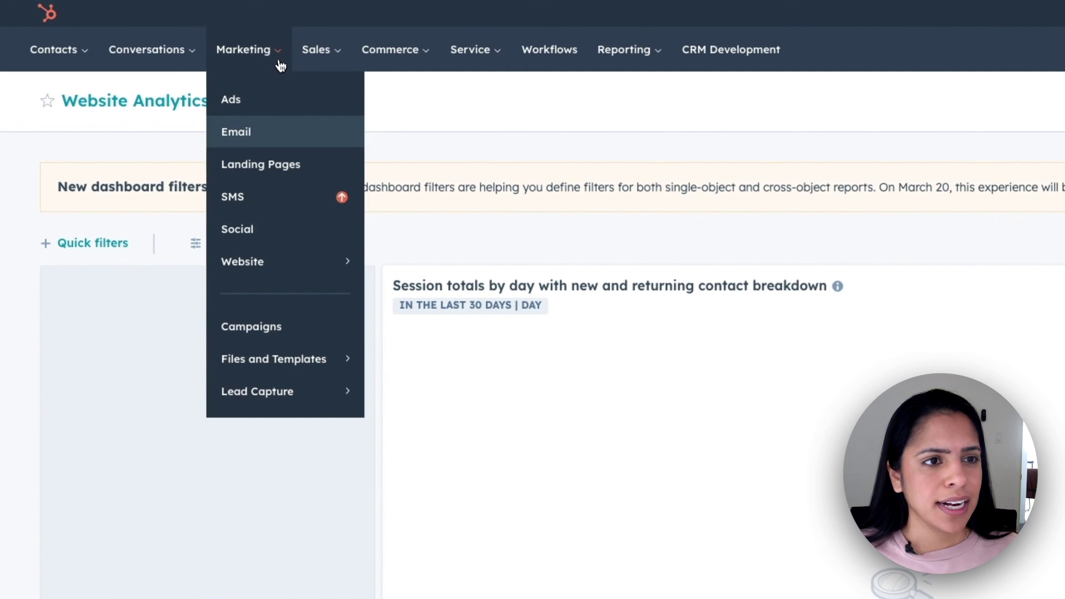
pyautogui.click(279, 149)
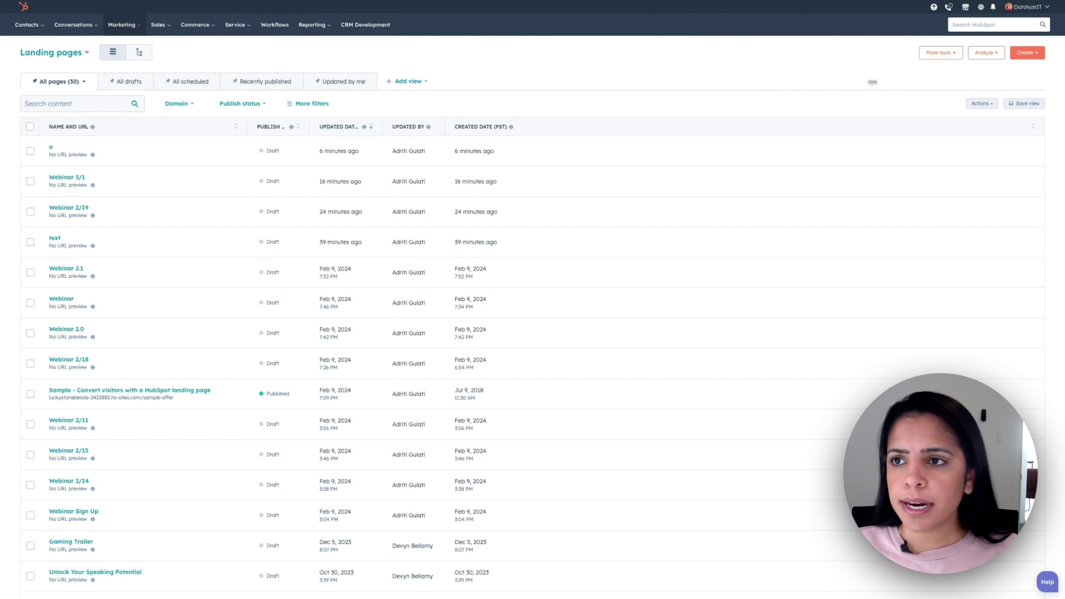
pyautogui.click(1030, 54)
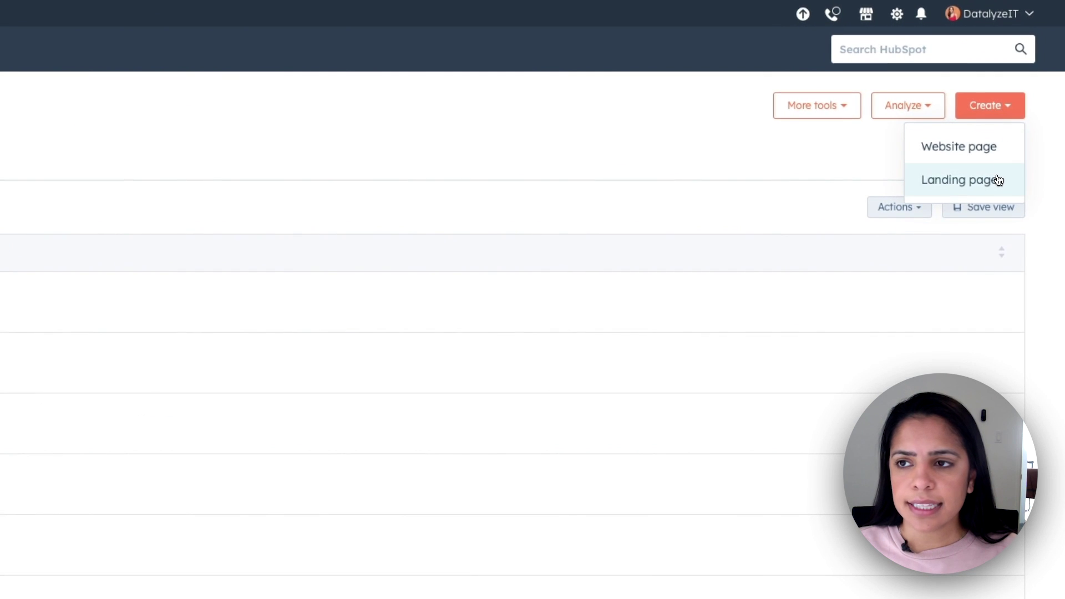
pyautogui.click(998, 180)
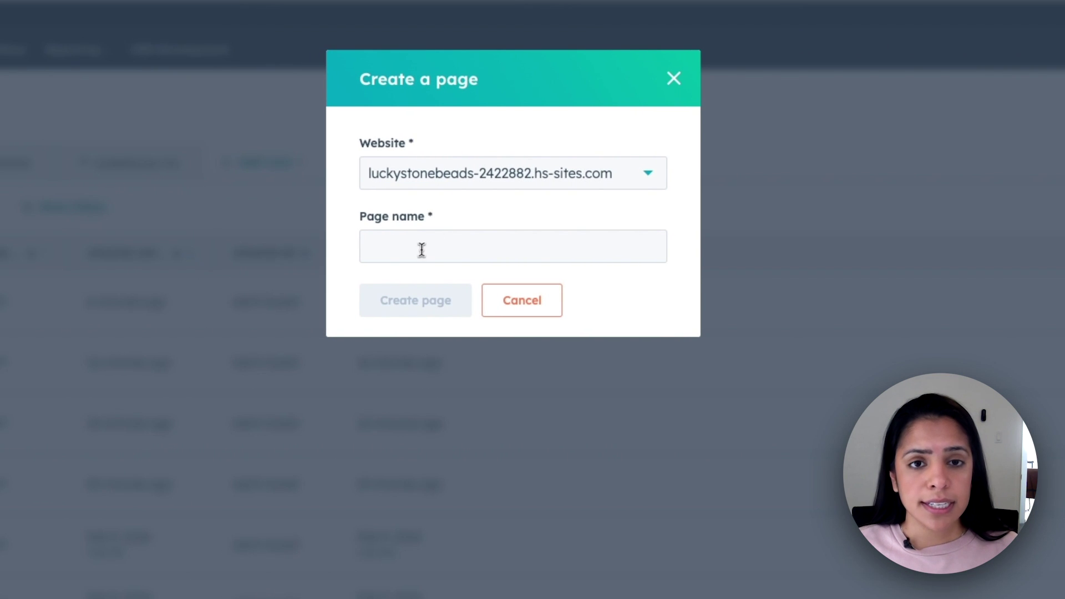
pyautogui.click(421, 249)
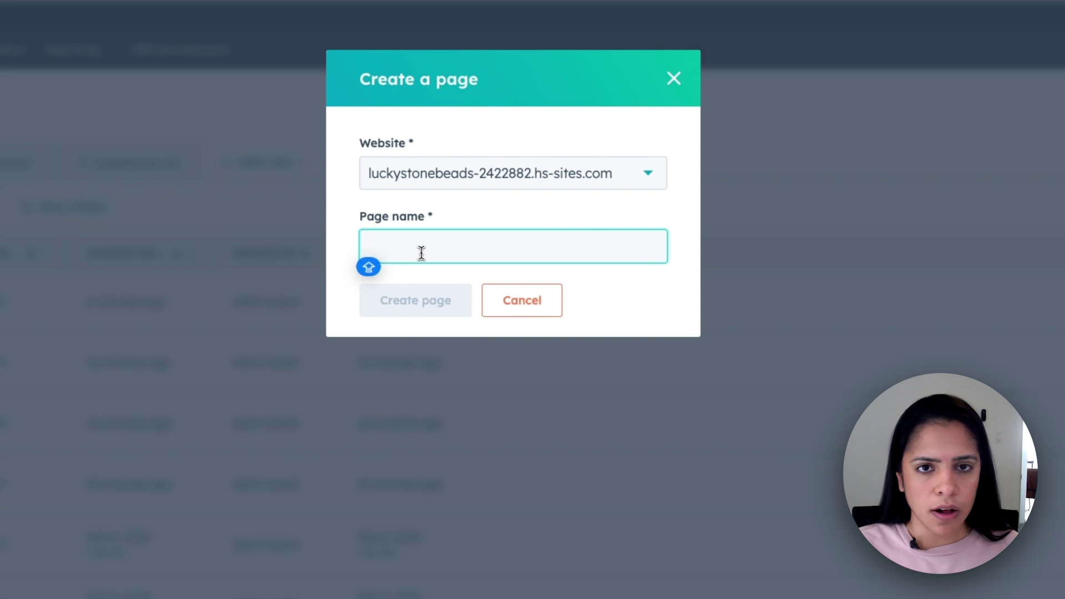
pyautogui.write('Webinar 3/4')
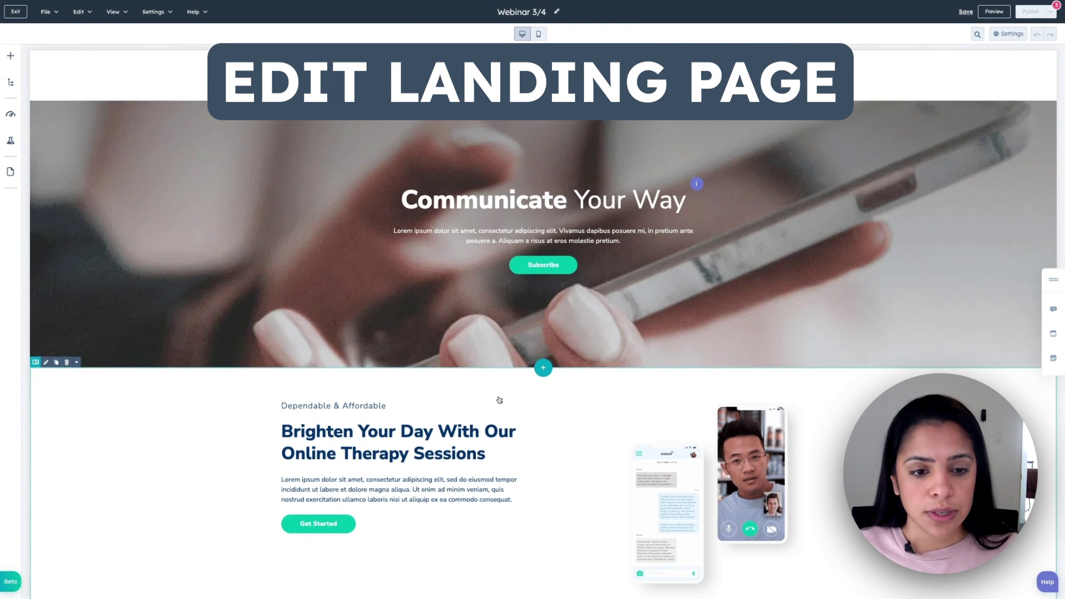
# - Delete the How It Works section from the page
pyautogui.scroll(-20, 499, 399)
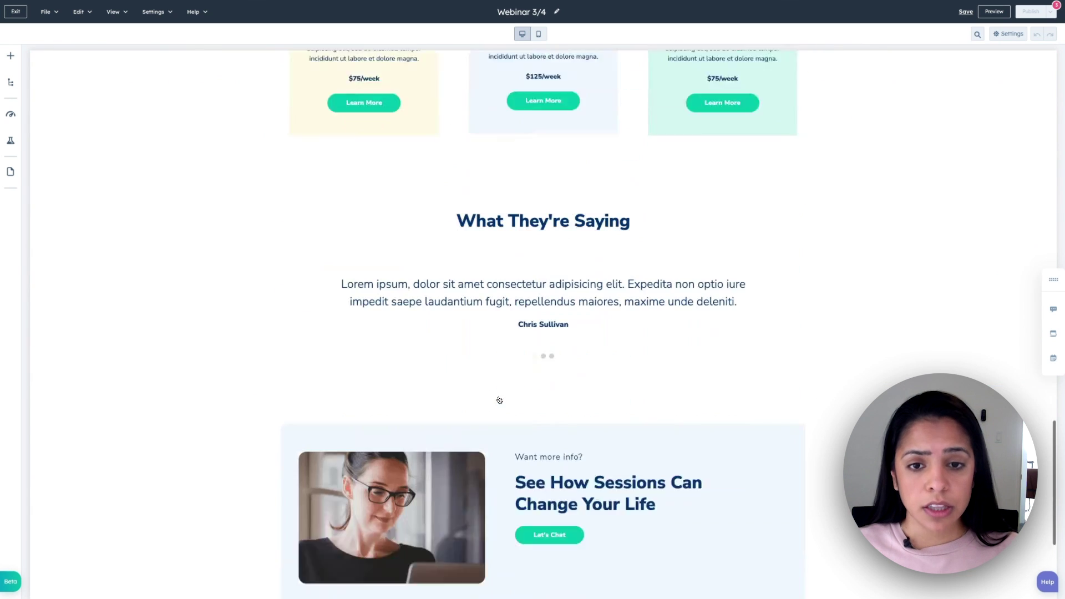
pyautogui.scroll(-3, 500, 400)
pyautogui.scroll(9, 499, 401)
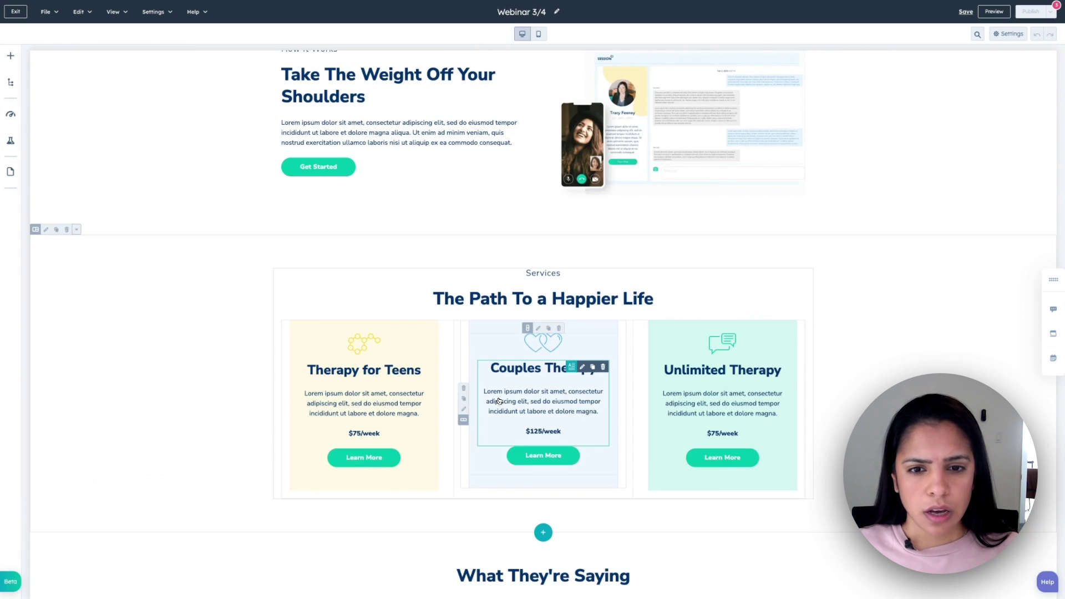
pyautogui.scroll(5, 495, 400)
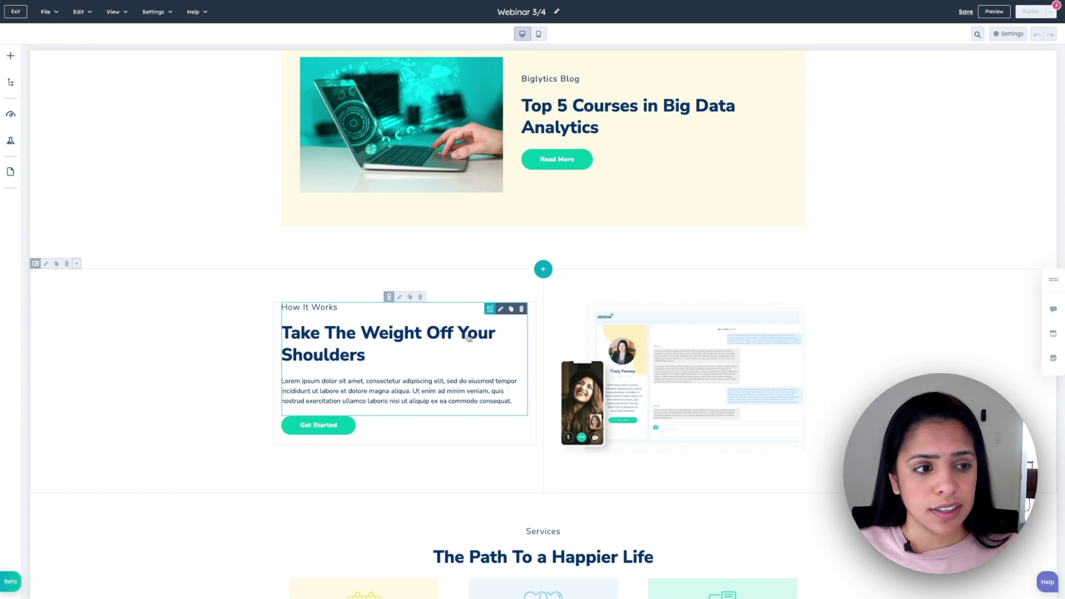
pyautogui.click(66, 264)
pyautogui.scroll(3, 228, 352)
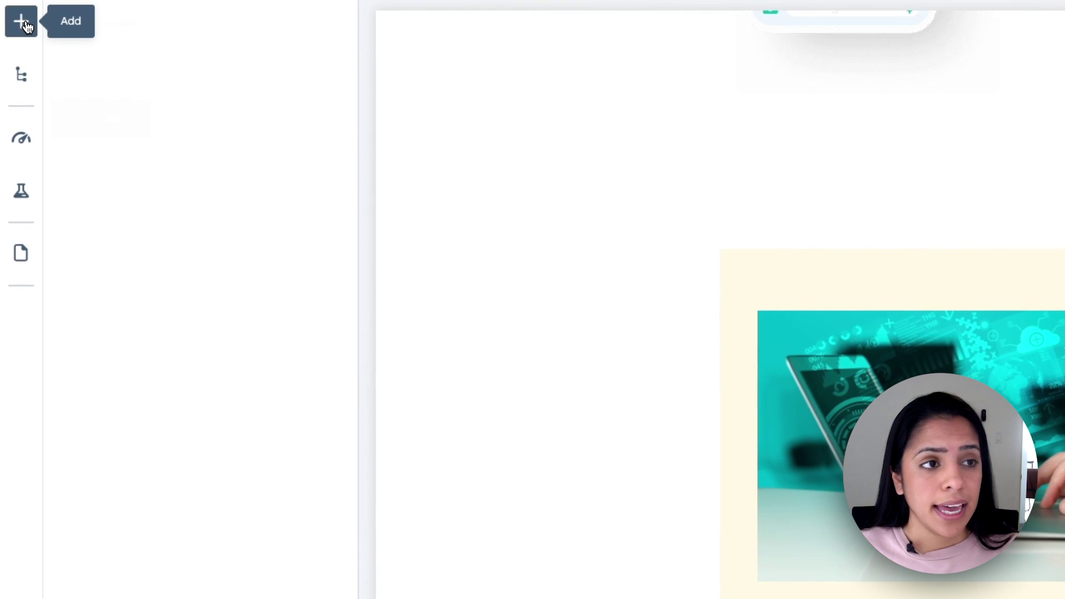
# - Browse the modules available in the Add panel
pyautogui.click(22, 22)
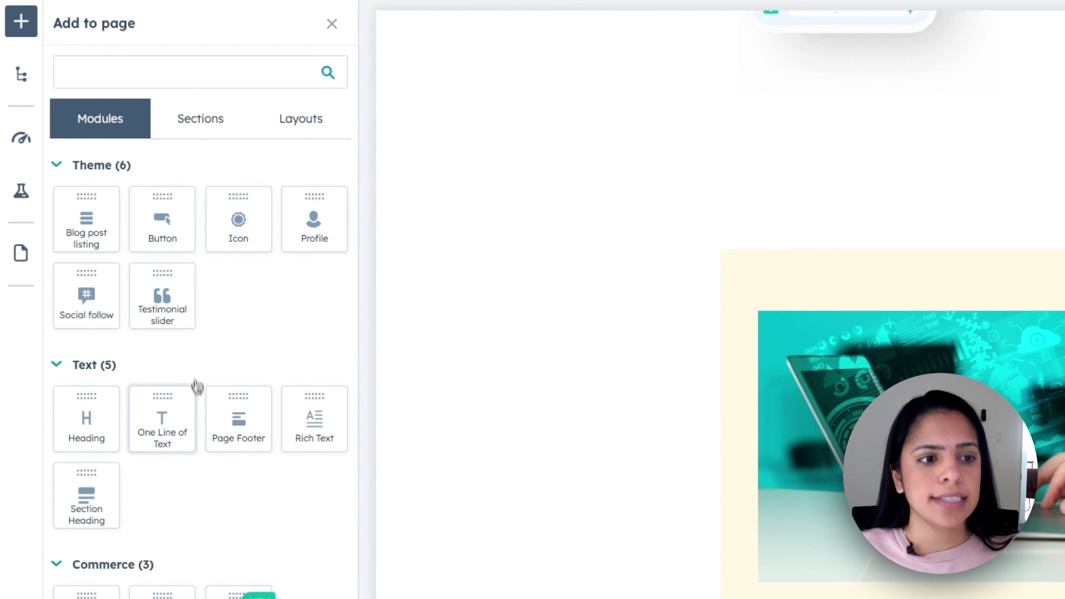
pyautogui.scroll(-5, 294, 531)
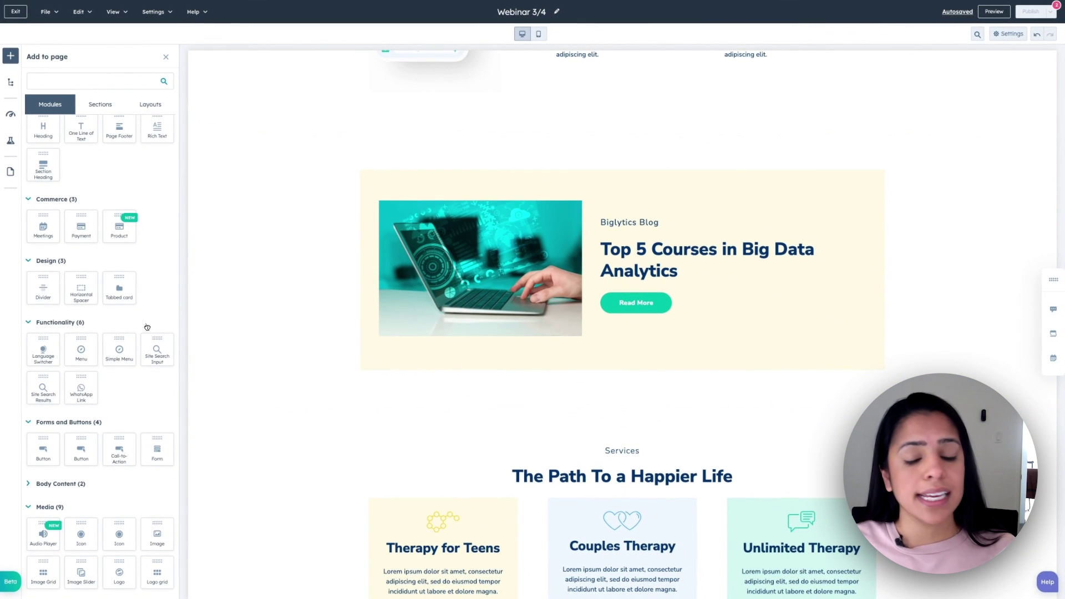
pyautogui.scroll(10, 359, 428)
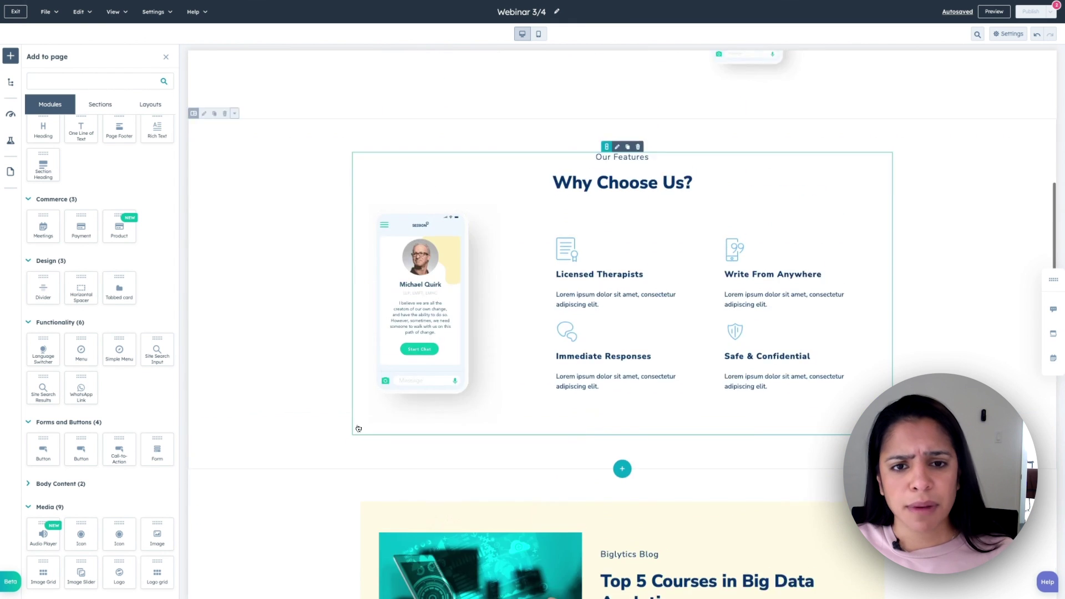
pyautogui.scroll(4, 359, 428)
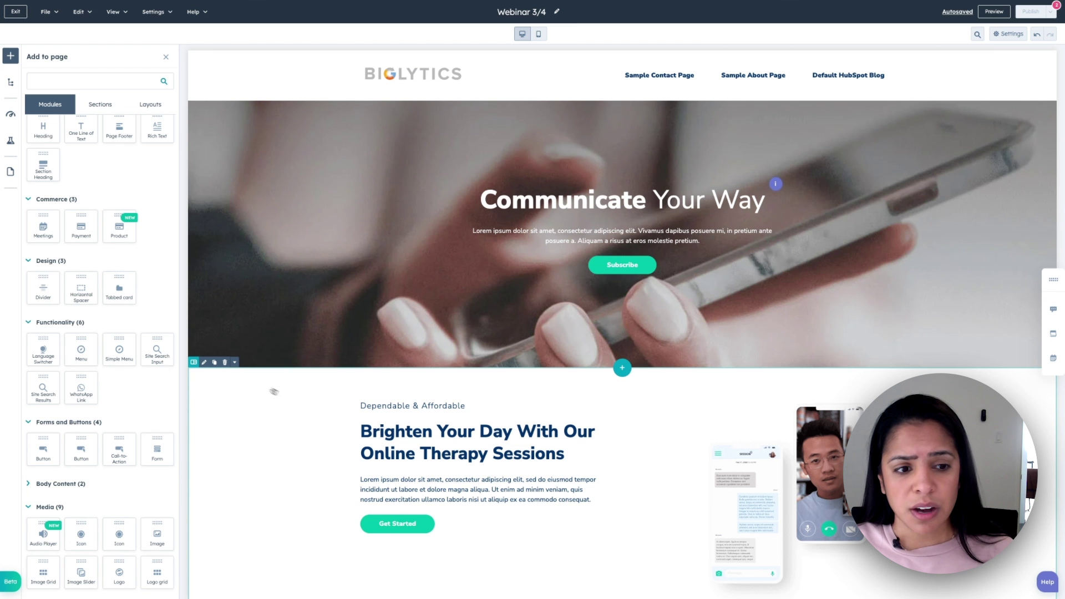
# - Remove the Brighten Your Day, Services and Top 5 Courses blog sections
pyautogui.hotkey('ctrl', 'z')
pyautogui.scroll(-15, 288, 405)
pyautogui.hotkey('ctrl', 'z')
pyautogui.scroll(3, 233, 333)
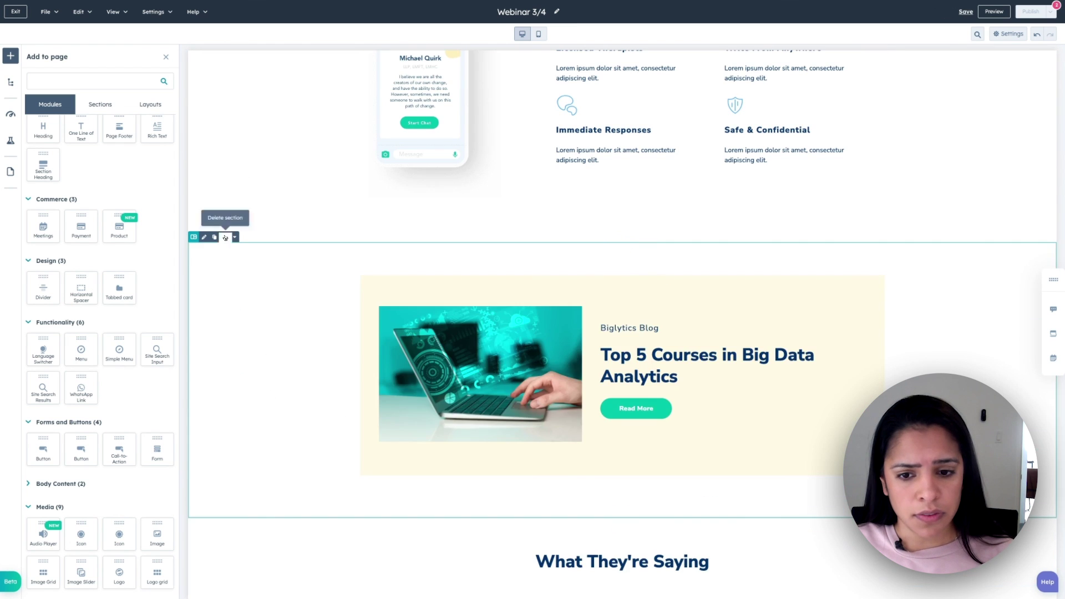
pyautogui.click(226, 237)
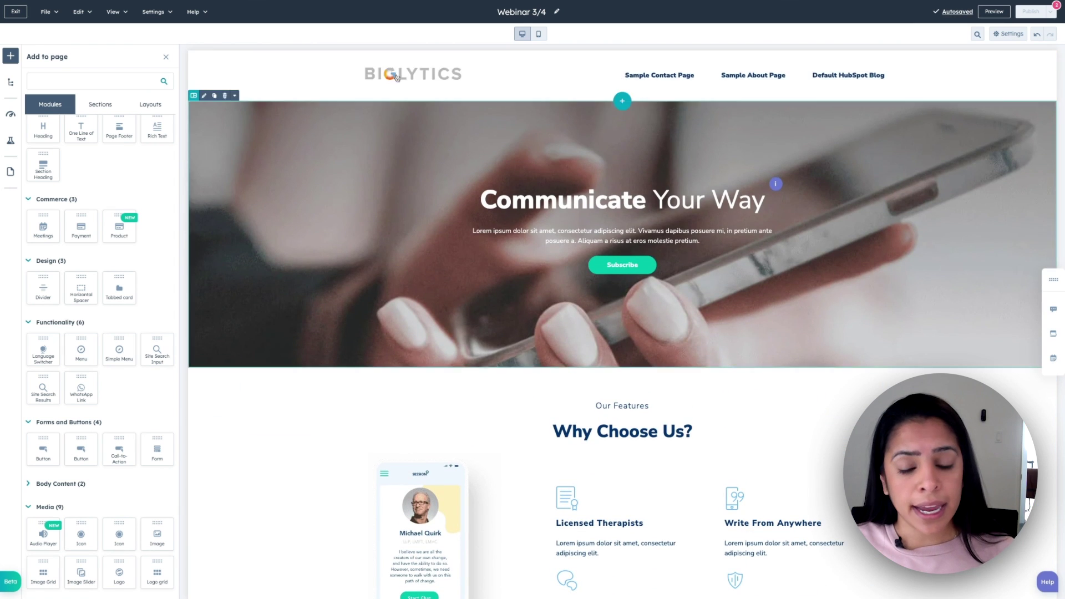
pyautogui.scroll(-9, 464, 255)
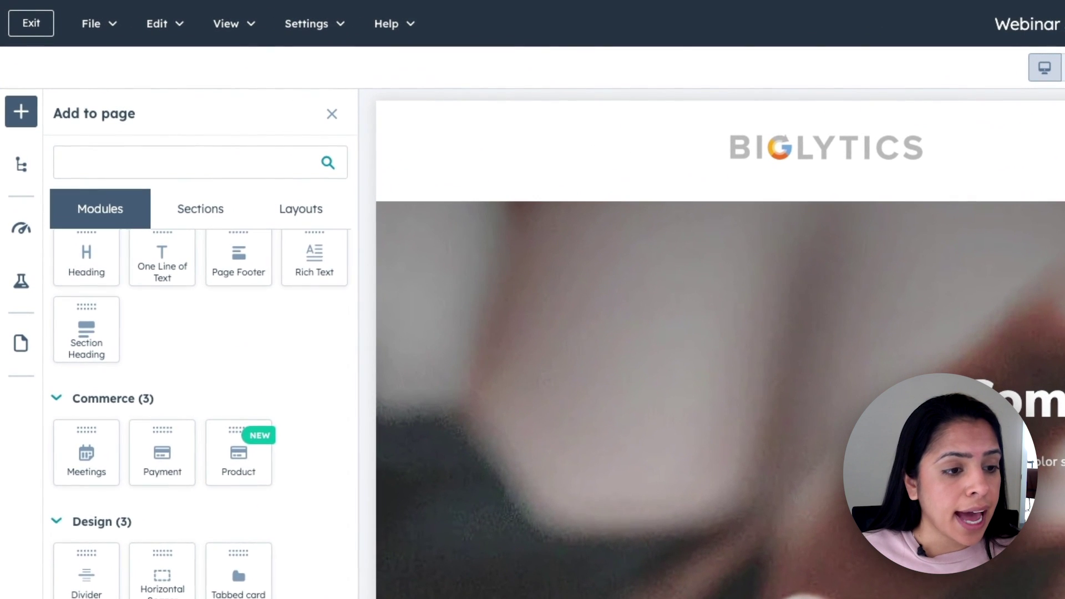
# - Search modules for 'logo' and drop the Logo module as a section above the hero
pyautogui.scroll(4, 200, 388)
pyautogui.click(143, 165)
pyautogui.write('logo')
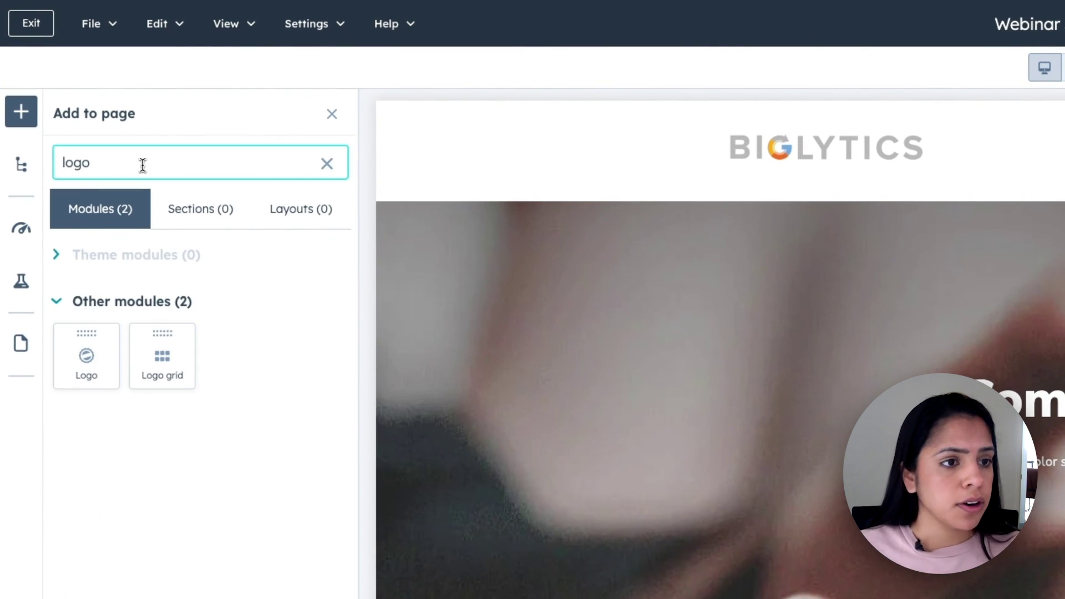
pyautogui.moveTo(92, 366); pyautogui.dragTo(941, 235)
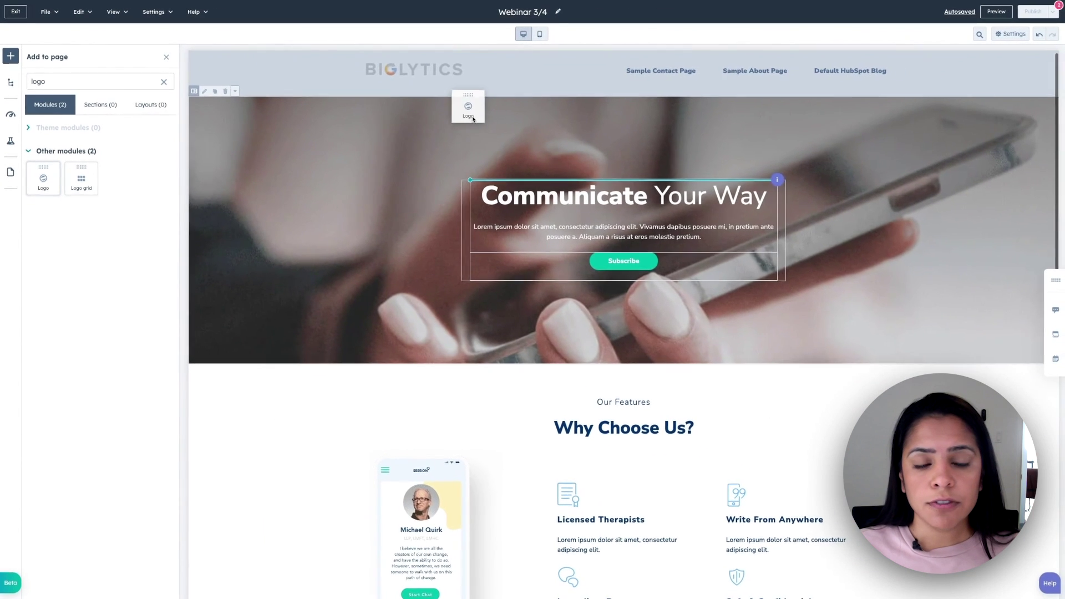
pyautogui.moveTo(473, 118); pyautogui.dragTo(506, 115)
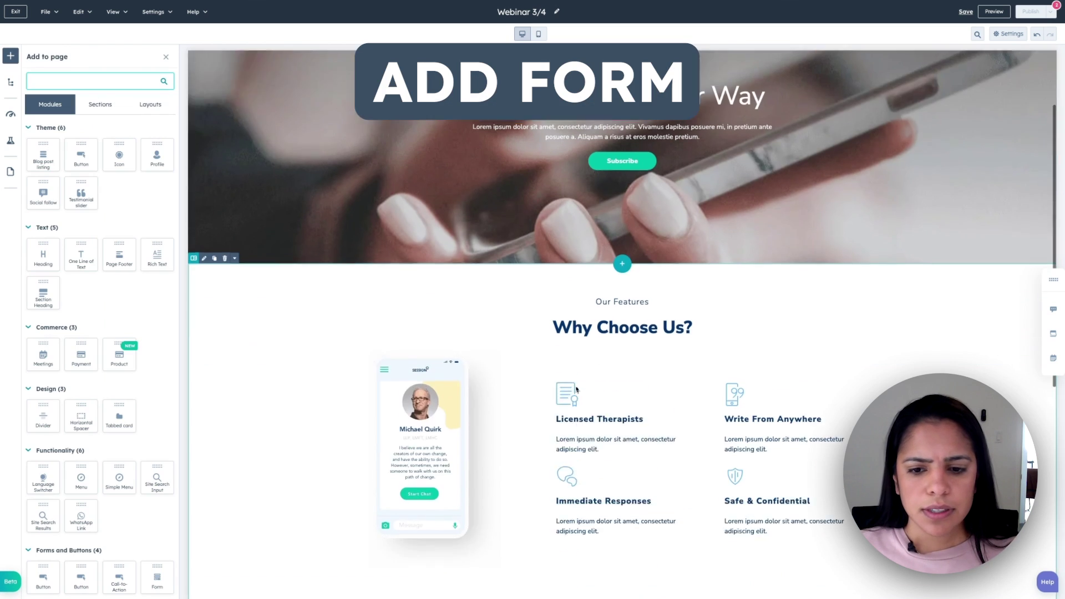
pyautogui.scroll(-6, 577, 390)
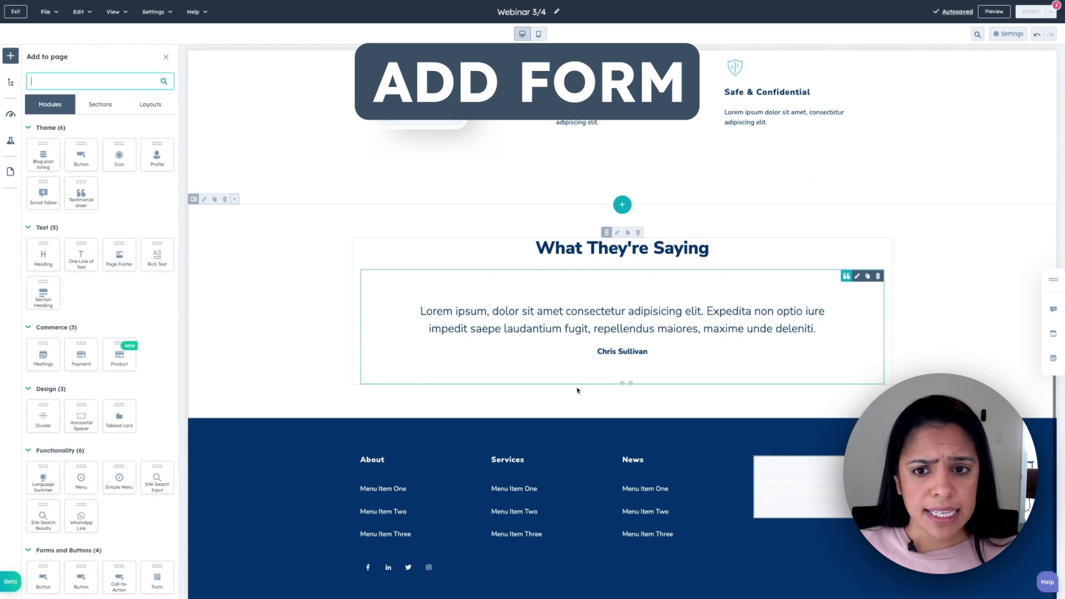
# - Place a Form module below the hero using the [Demo] Webinar Form
pyautogui.scroll(9, 576, 390)
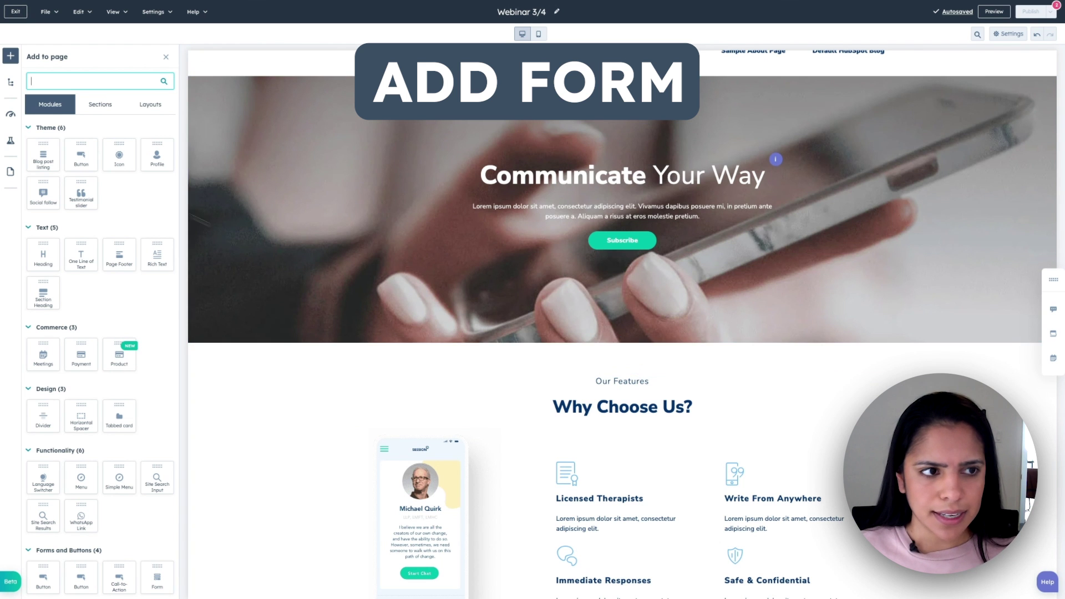
pyautogui.write('form')
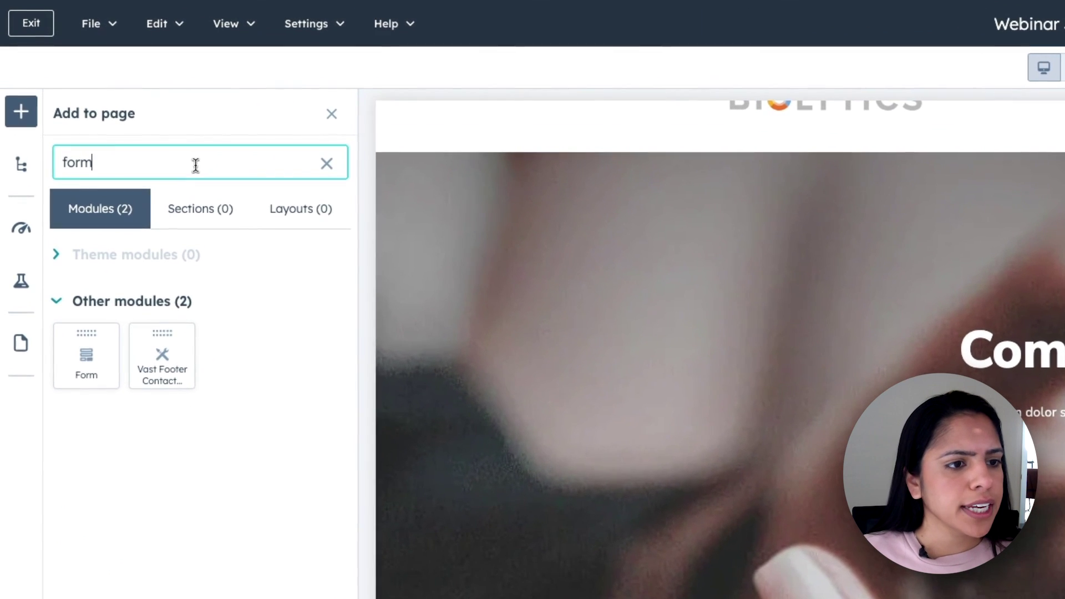
pyautogui.moveTo(94, 358); pyautogui.dragTo(1064, 598)
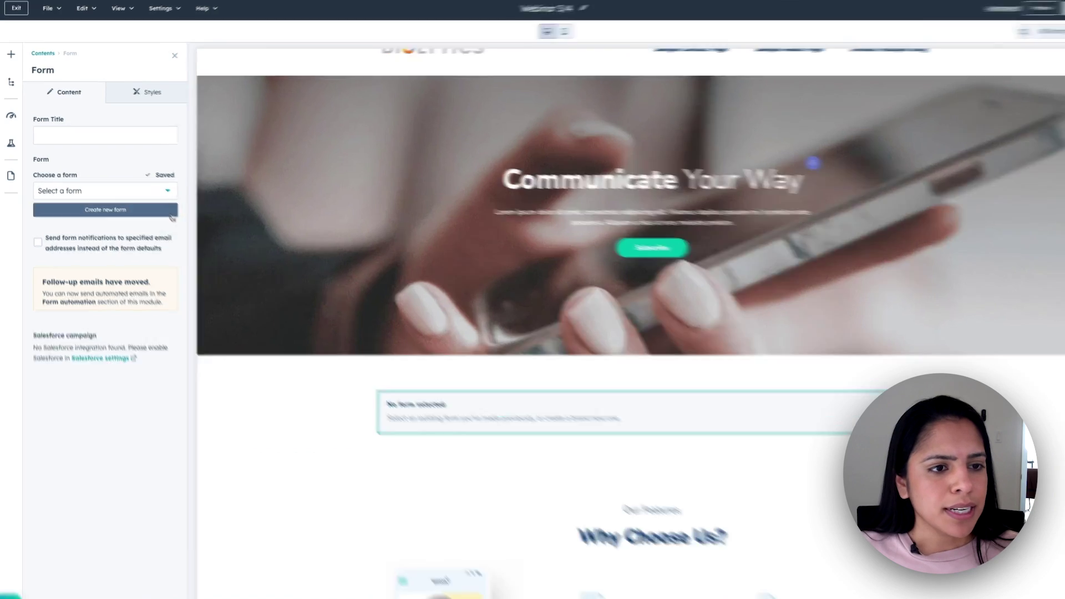
pyautogui.click(159, 188)
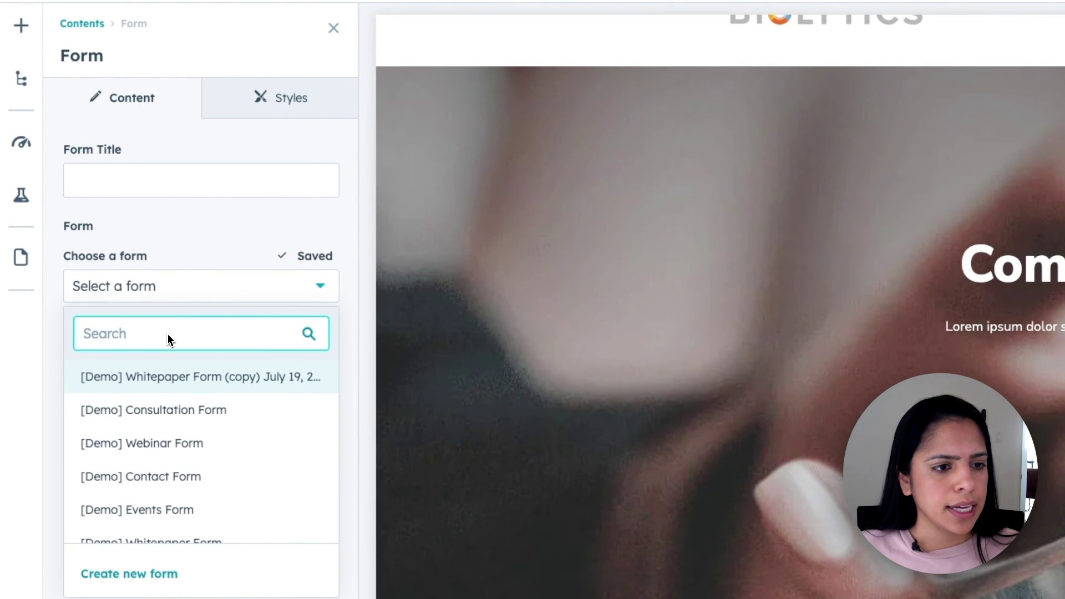
pyautogui.write('webinar')
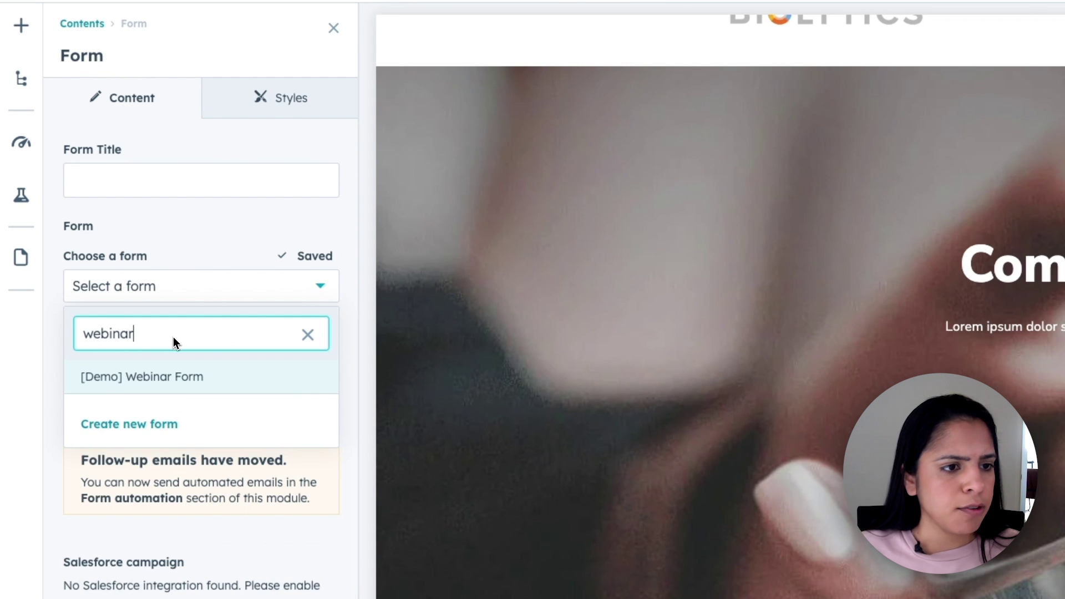
pyautogui.click(179, 386)
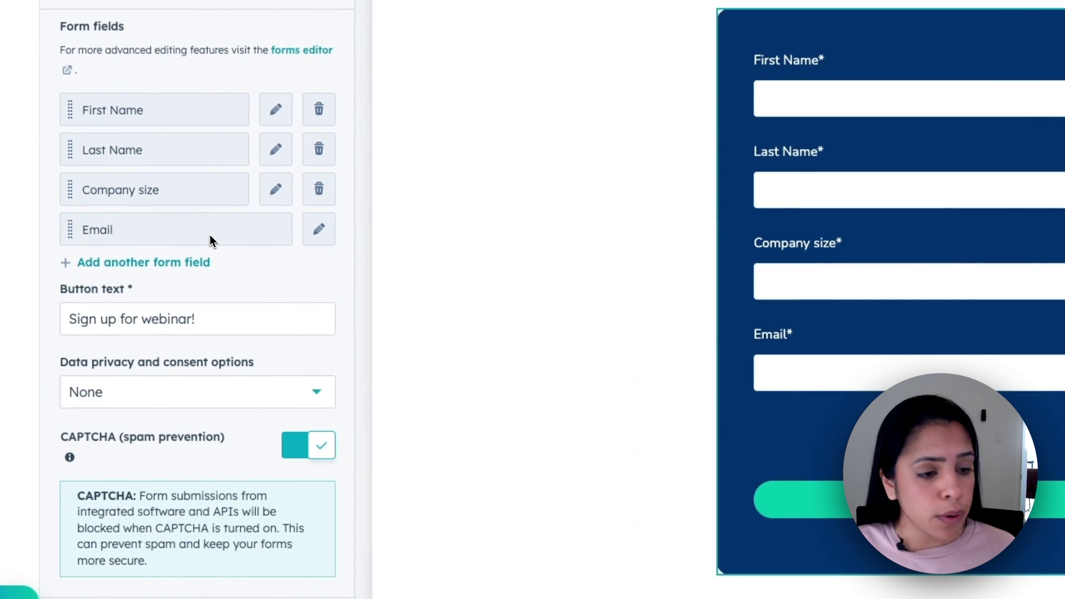
# - Change the form's button text to 'Sign me up!'
pyautogui.scroll(-2, 200, 325)
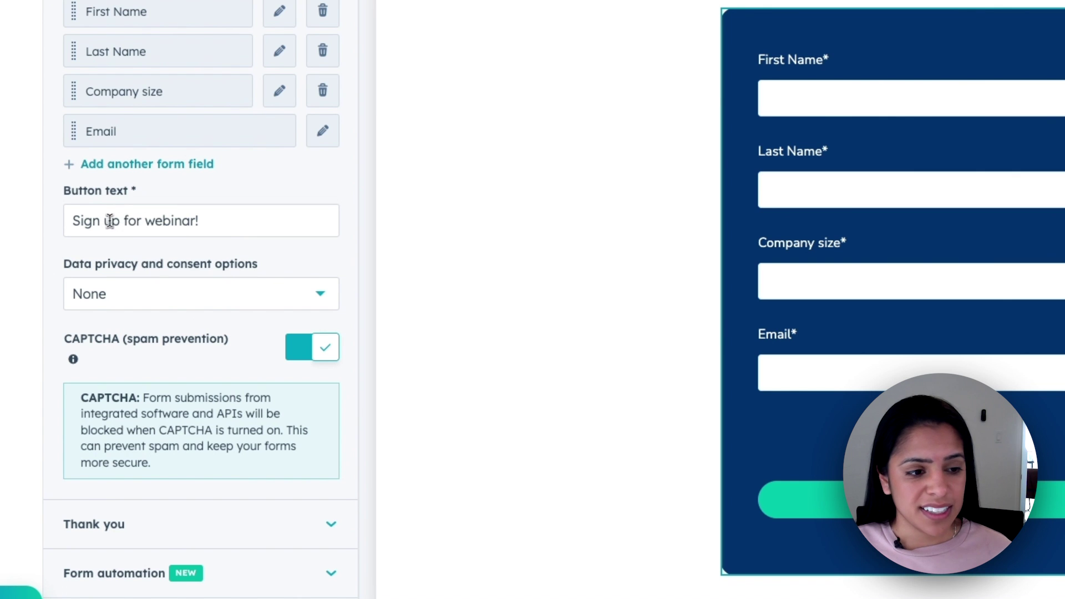
pyautogui.moveTo(211, 222); pyautogui.dragTo(3, 216)
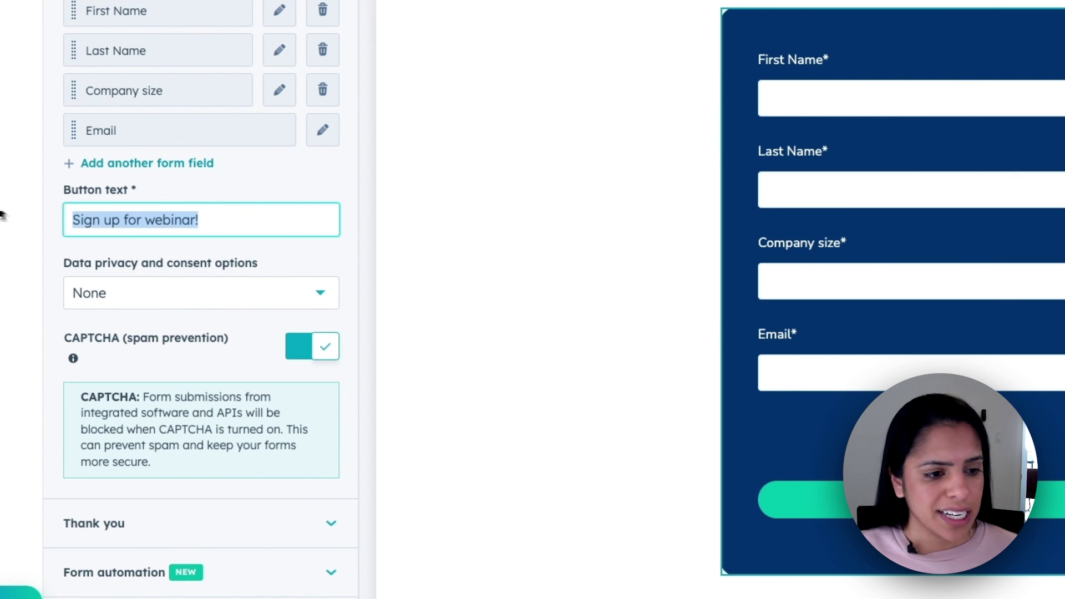
pyautogui.write('Sign me up!')
pyautogui.scroll(-2, 156, 247)
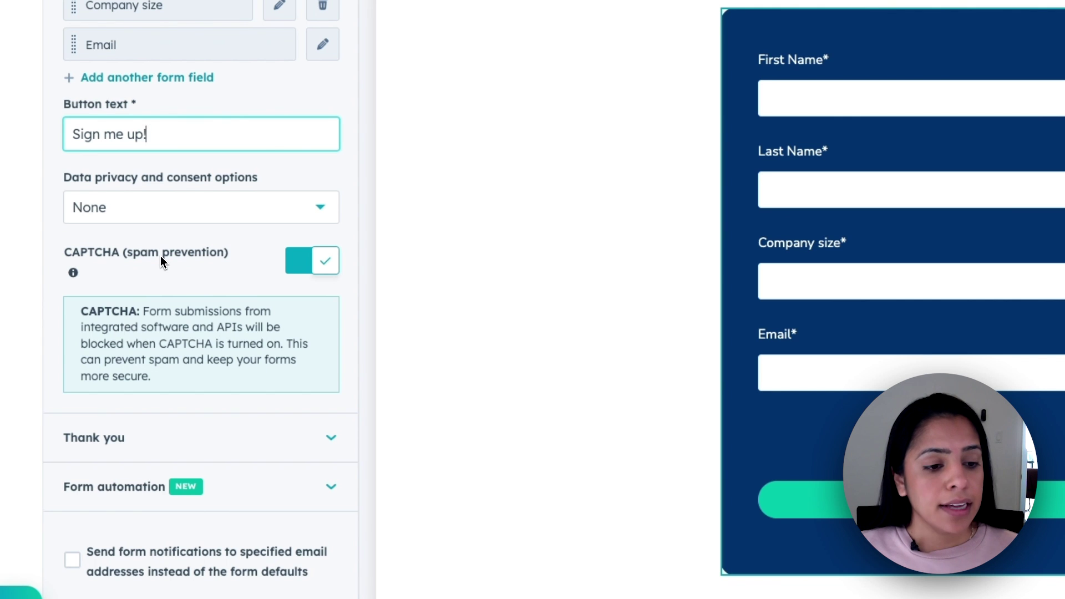
pyautogui.scroll(-3, 161, 255)
# - Append ' See you at the webinar,' to the inline thank-you message
pyautogui.click(329, 300)
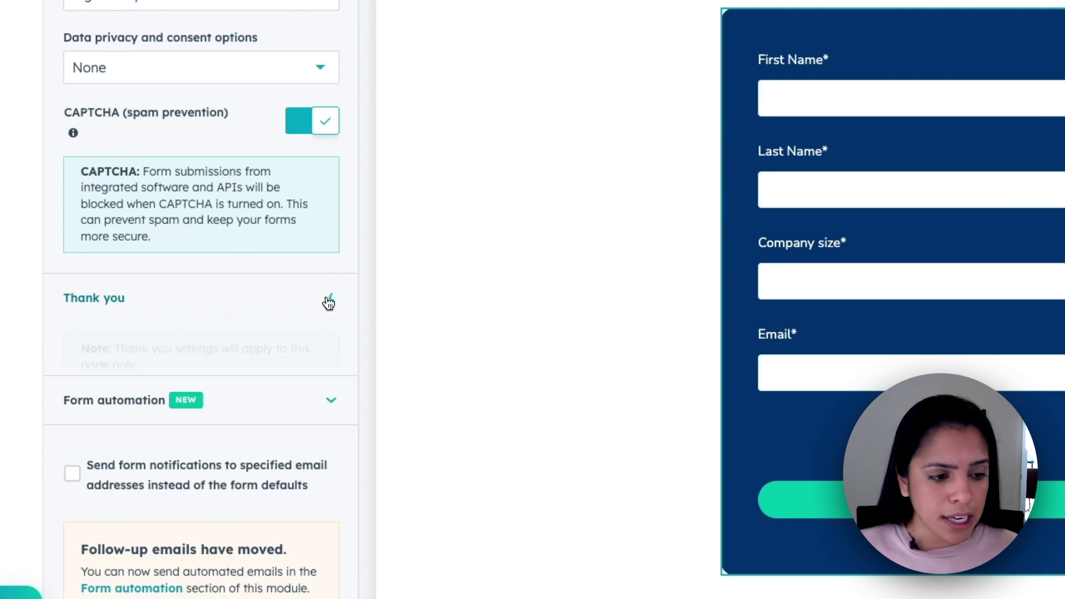
pyautogui.scroll(-3, 326, 299)
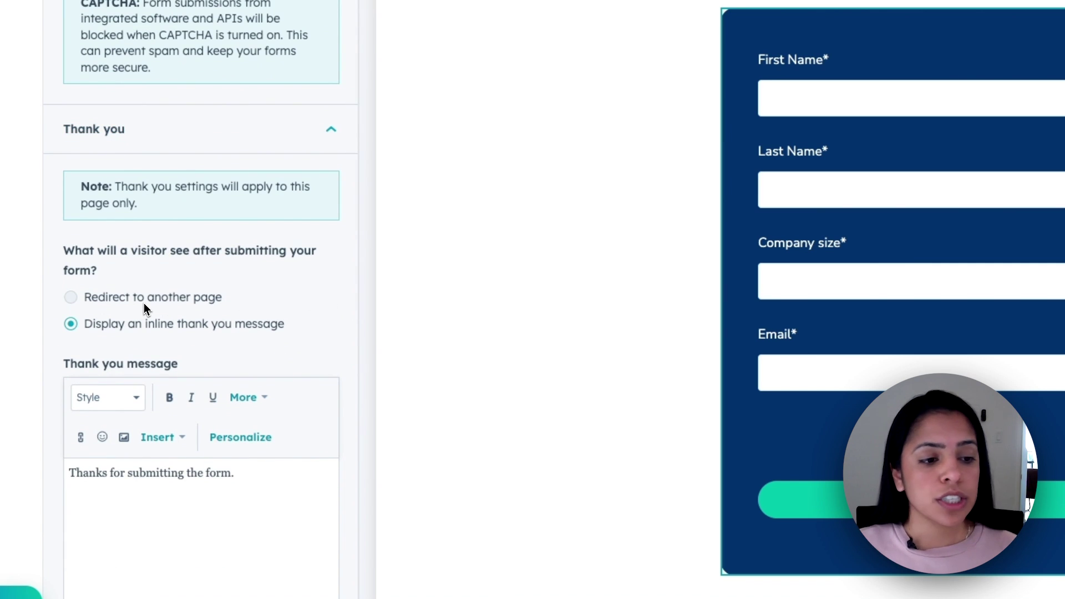
pyautogui.scroll(-2, 145, 303)
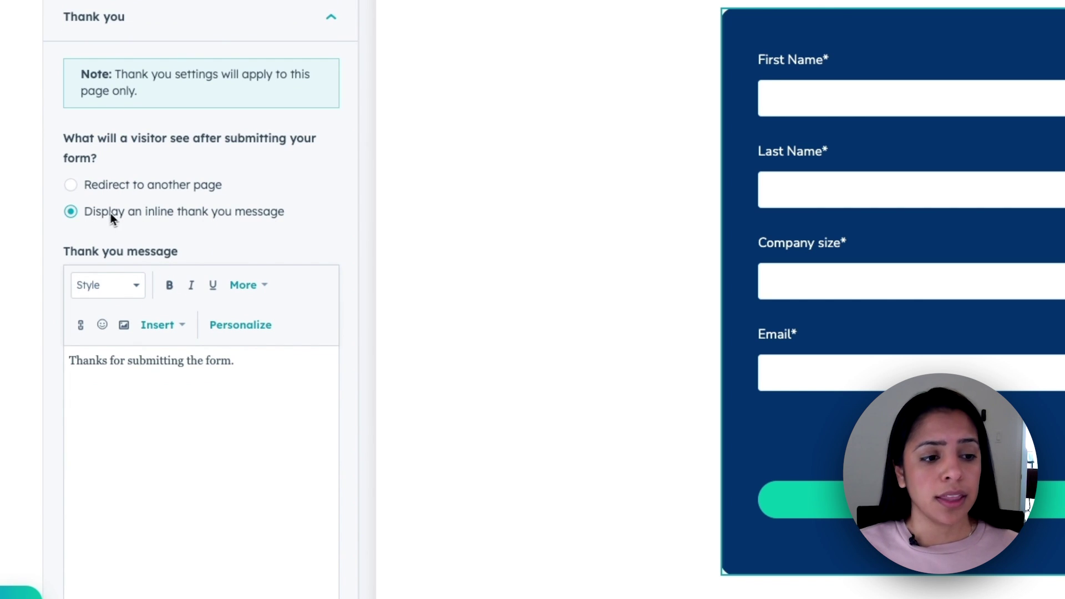
pyautogui.click(252, 364)
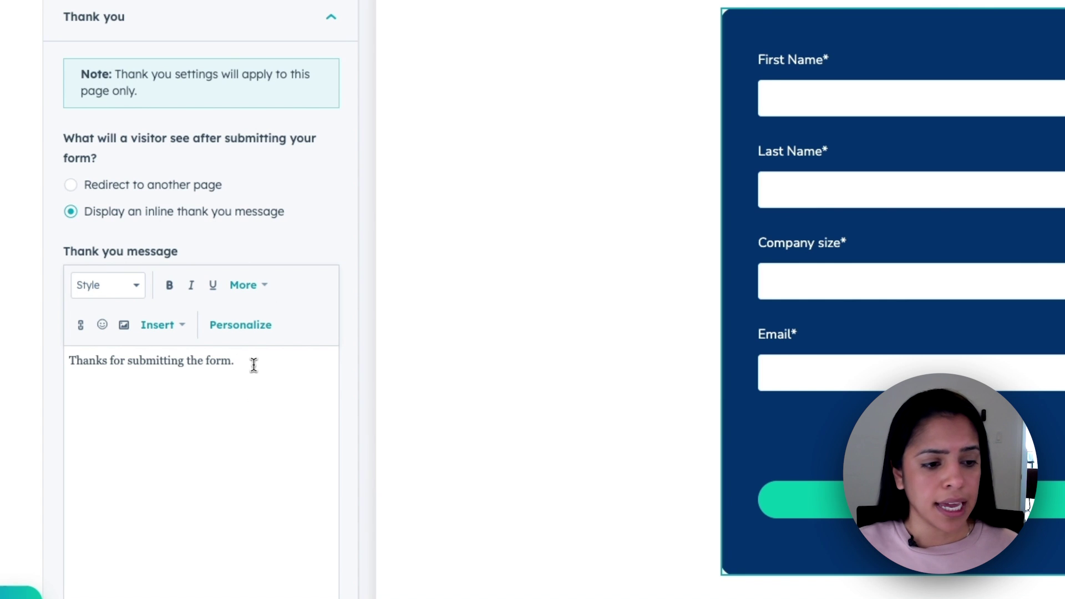
pyautogui.write('See you at the webinar,')
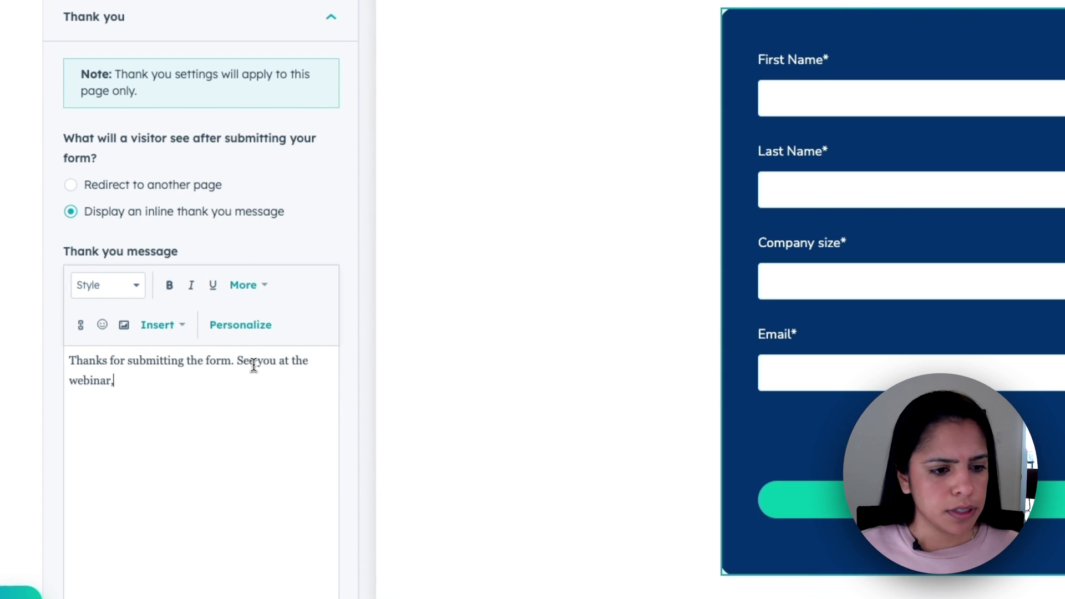
# - Insert a Contact First name personalization token followed by '!' into the message
pyautogui.click(263, 326)
pyautogui.click(285, 159)
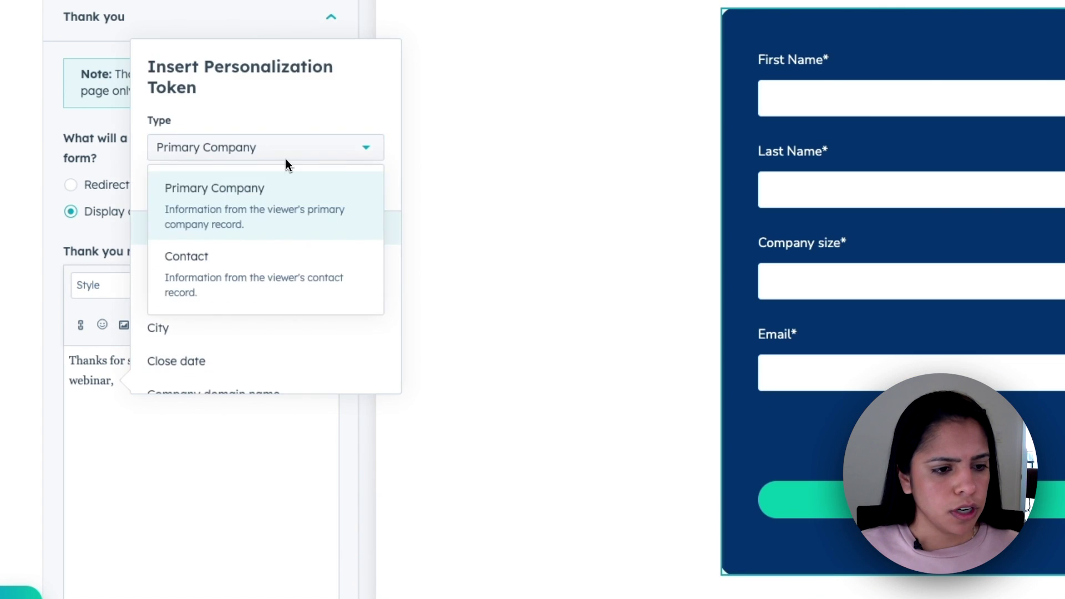
pyautogui.click(227, 255)
pyautogui.write('first name')
pyautogui.click(221, 378)
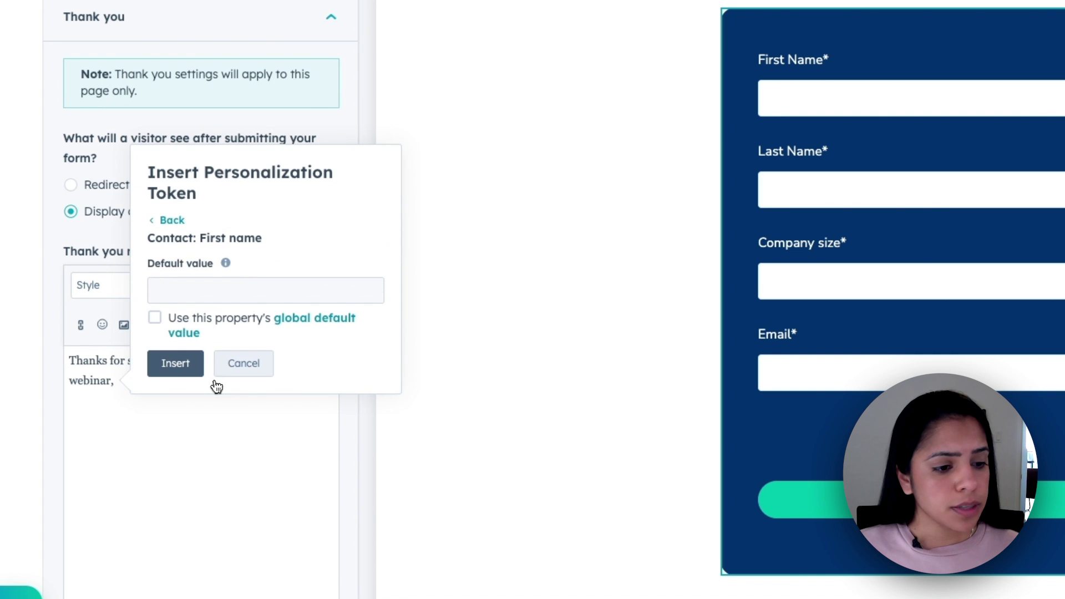
pyautogui.click(170, 363)
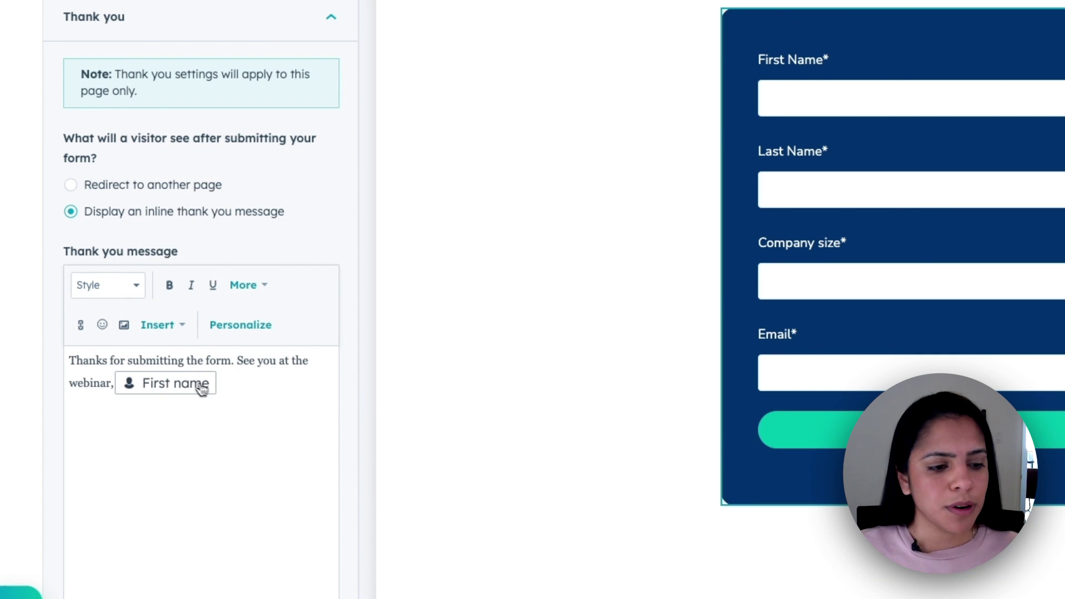
pyautogui.write('!')
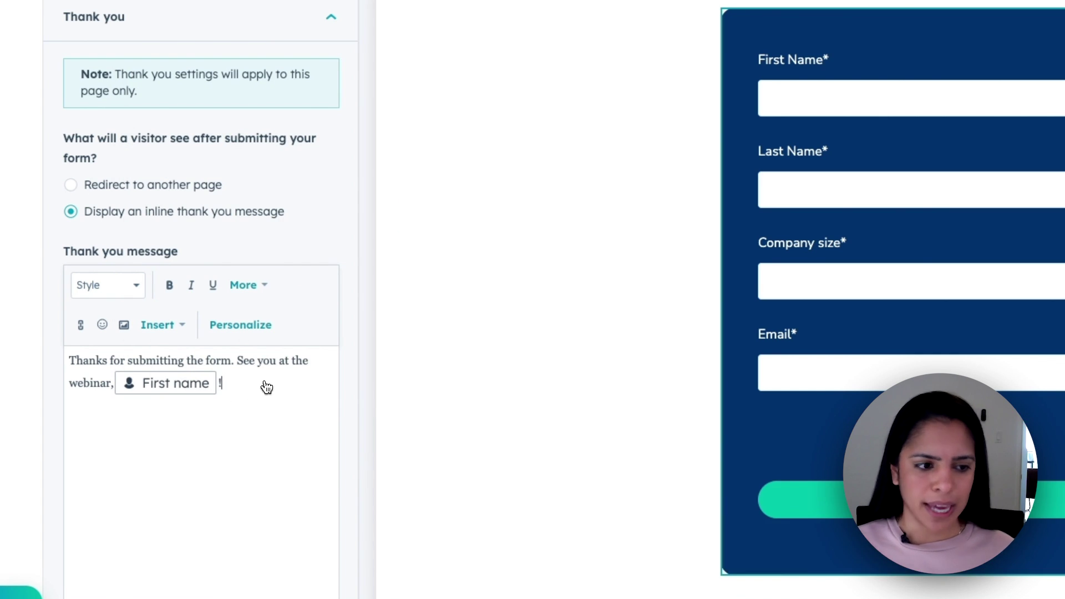
pyautogui.scroll(-5, 281, 373)
pyautogui.scroll(8, 281, 373)
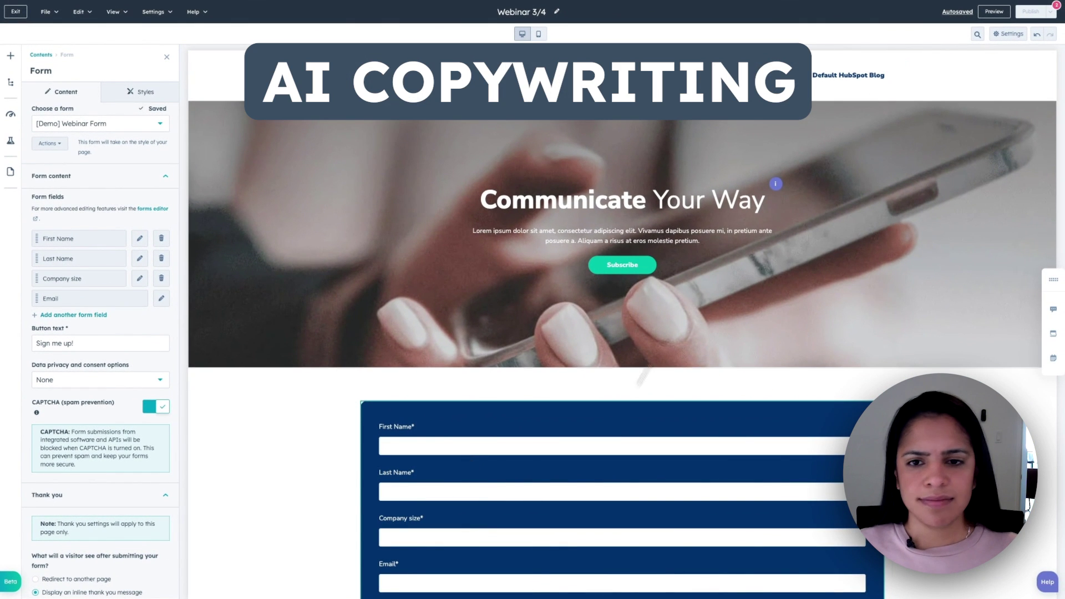
# - Rewrite the hero subtitle as 'Learn how to communicate.'
pyautogui.tripleClick(572, 228)
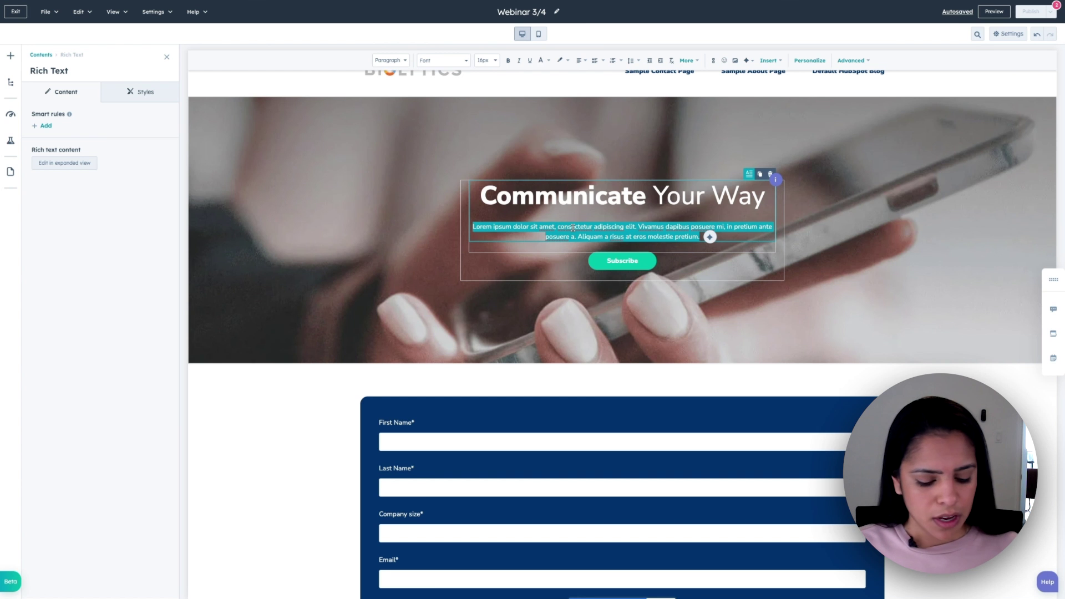
pyautogui.write('Learn about')
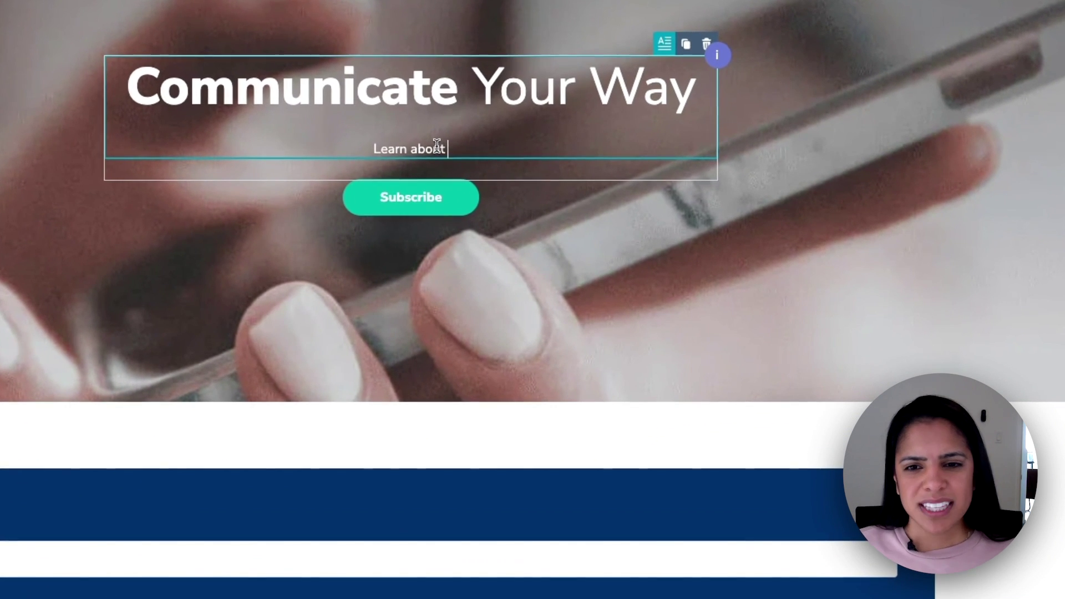
pyautogui.press('BackSpace')
pyautogui.press('BackSpace')
pyautogui.press('BackSpace')
pyautogui.press('BackSpace')
pyautogui.press('BackSpace')
pyautogui.press('BackSpace')
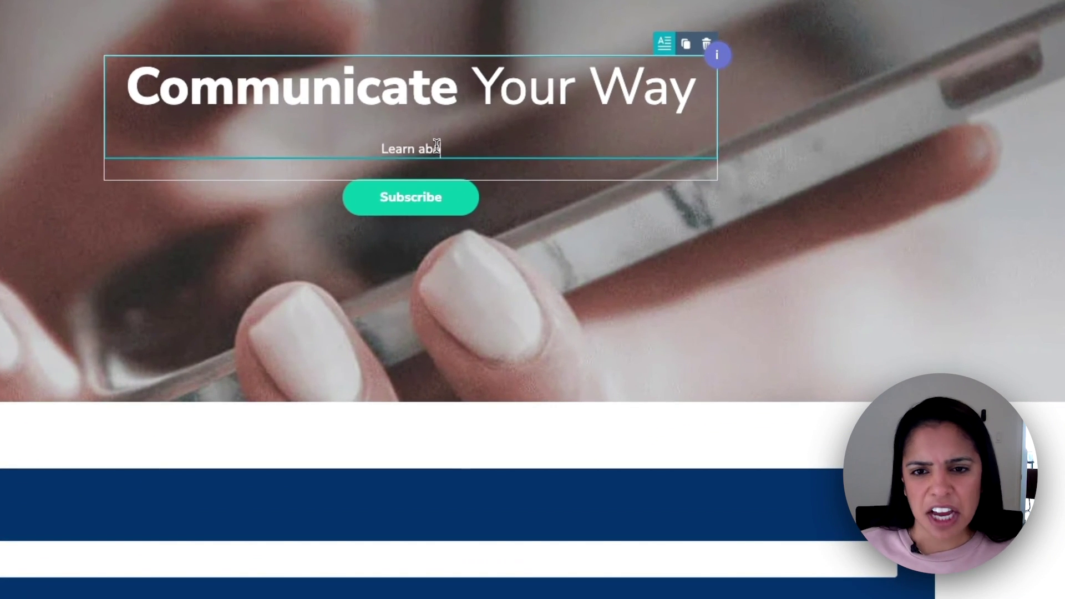
pyautogui.write('how to communicate.')
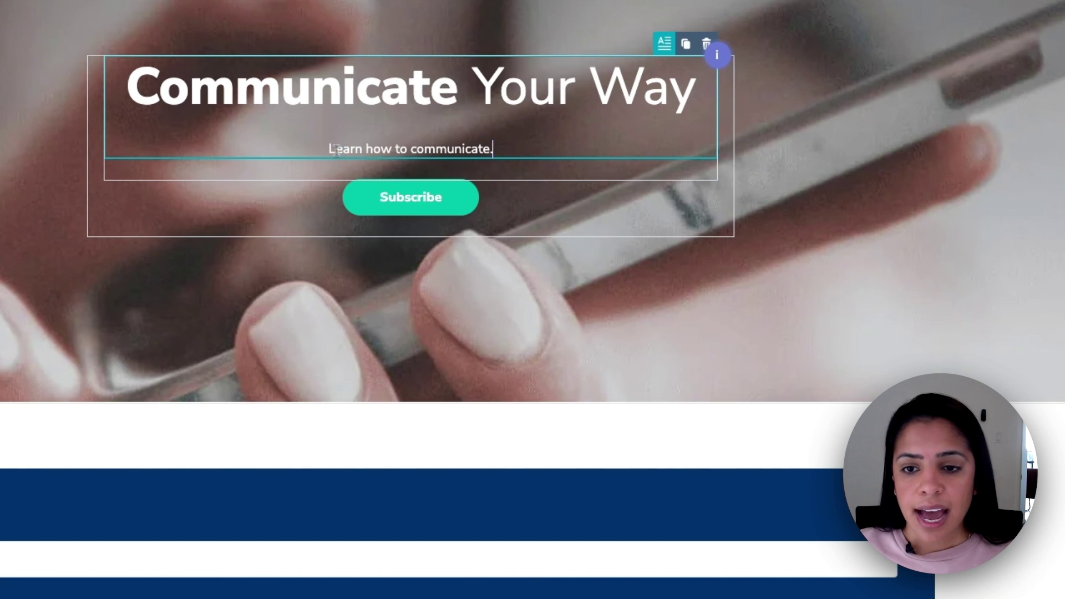
# - Replace the subtitle with an AI-expanded paragraph using Expand and Insert
pyautogui.tripleClick(440, 147)
pyautogui.click(514, 147)
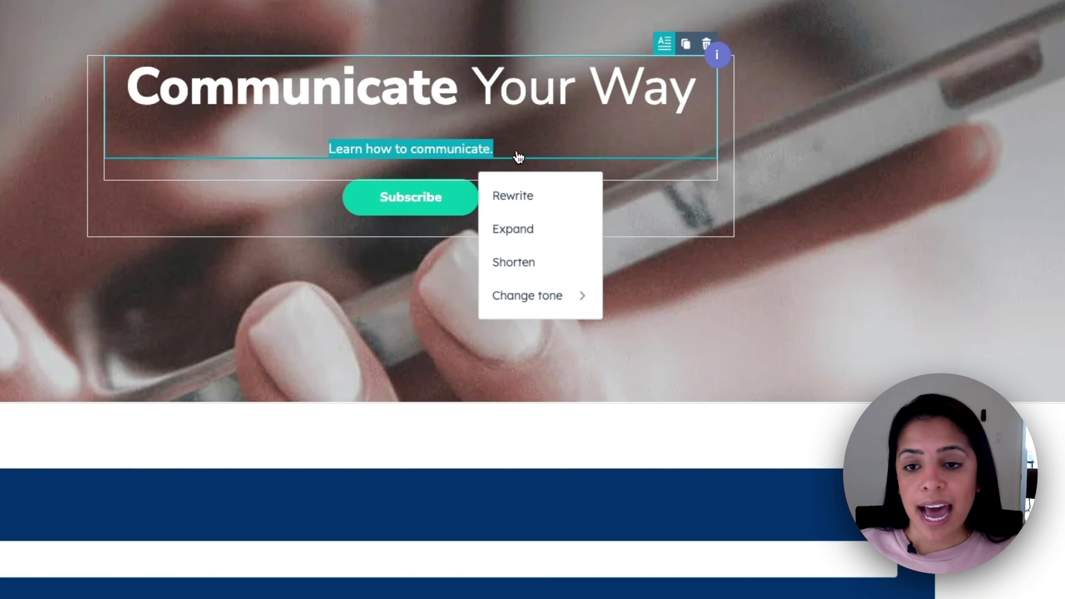
pyautogui.click(545, 240)
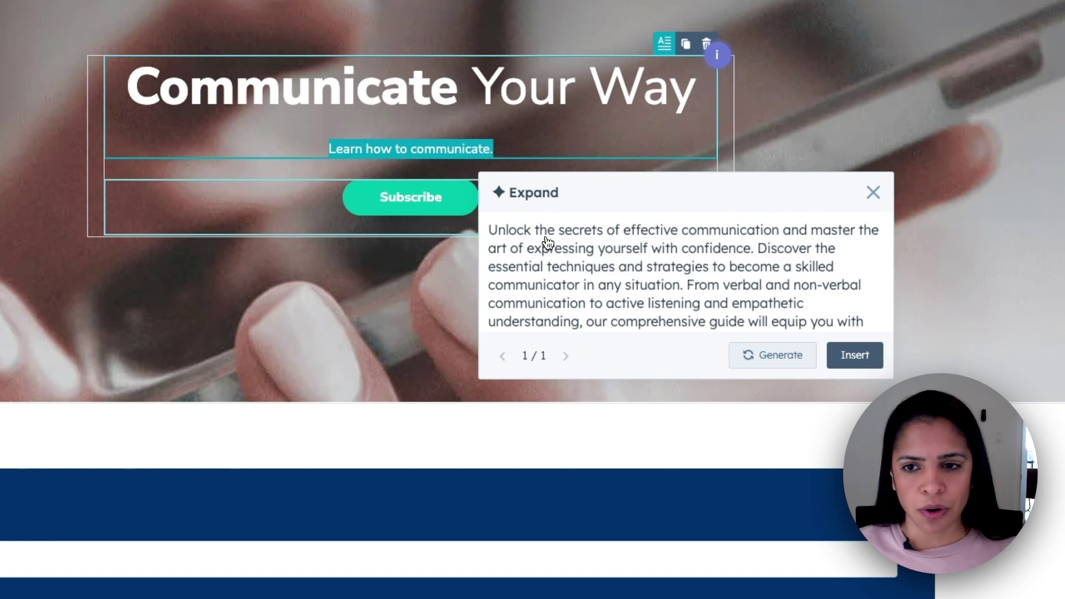
pyautogui.click(854, 355)
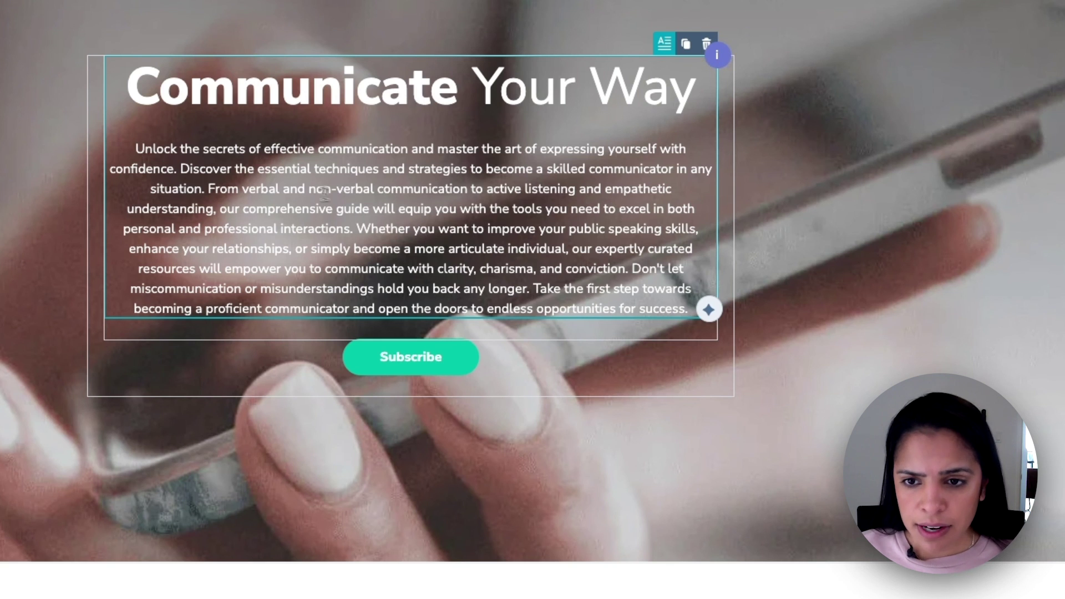
# - Delete the sentence from 'From verbal' to 'interactions.' in the hero paragraph
pyautogui.moveTo(207, 188); pyautogui.dragTo(359, 230)
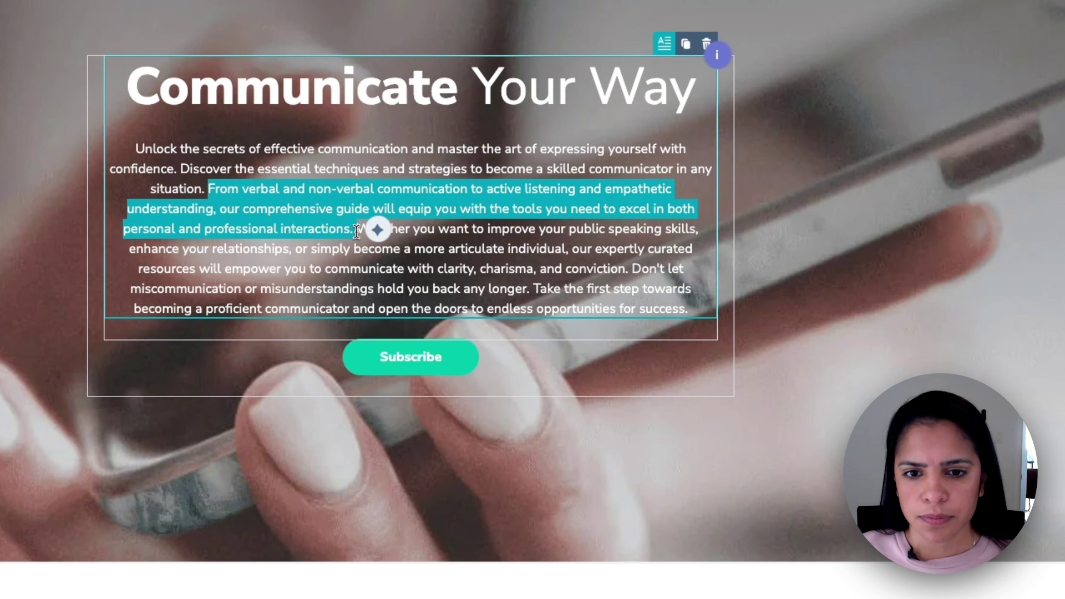
pyautogui.press('BackSpace')
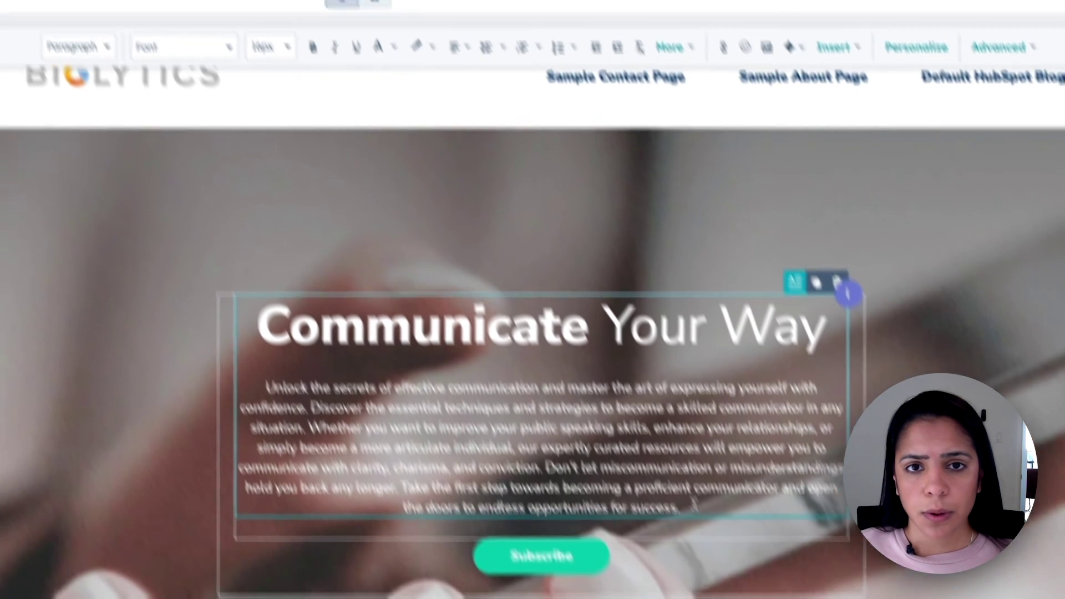
pyautogui.moveTo(551, 269); pyautogui.dragTo(139, 146)
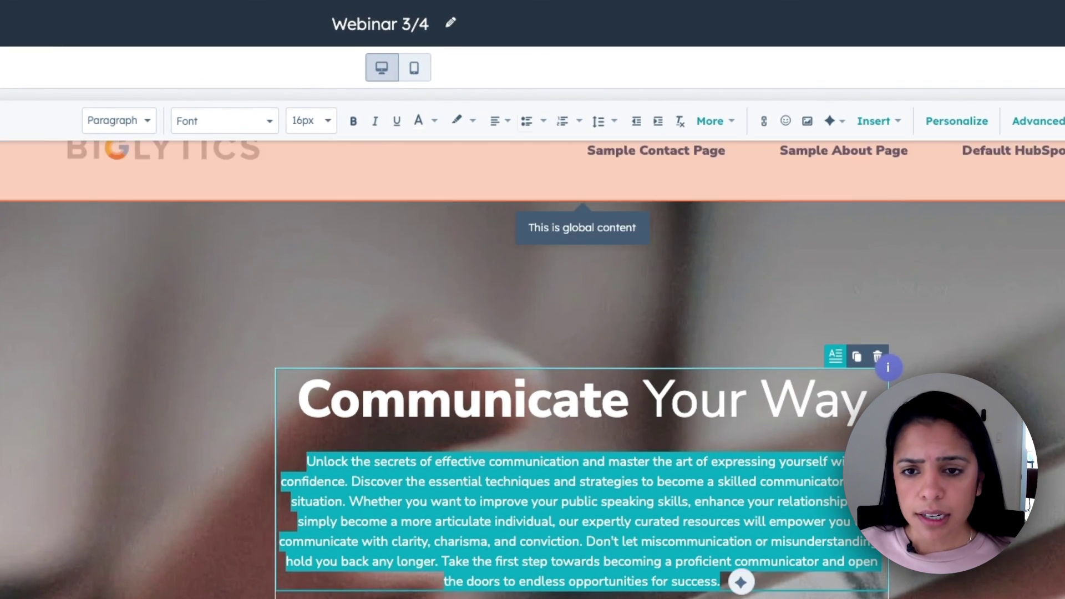
pyautogui.click(673, 531)
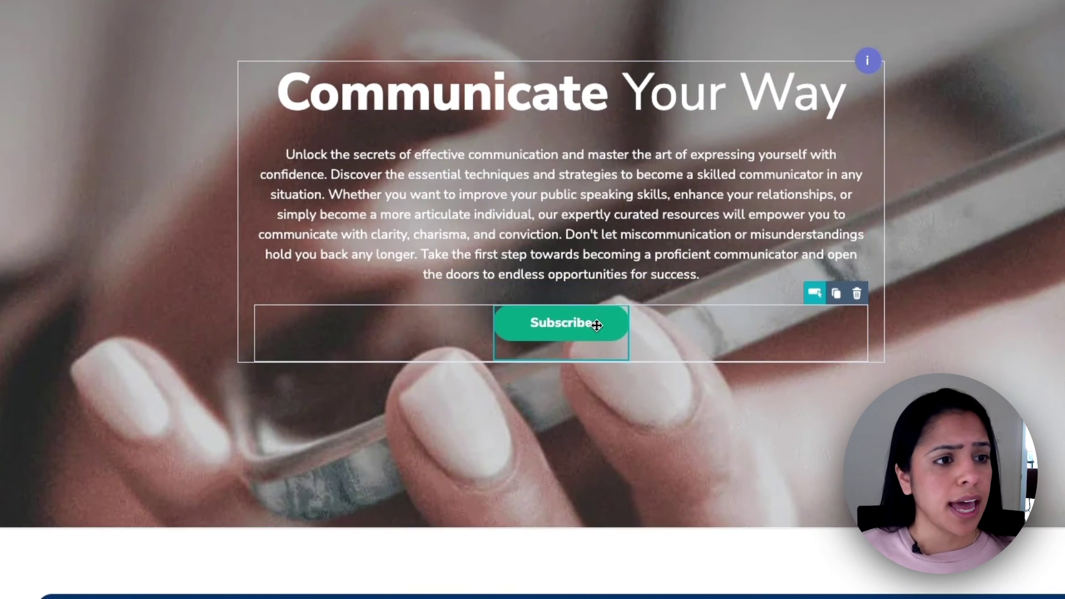
# - Change the hero button text from Subscribe to 'Sign up for the webinar'
pyautogui.click(597, 325)
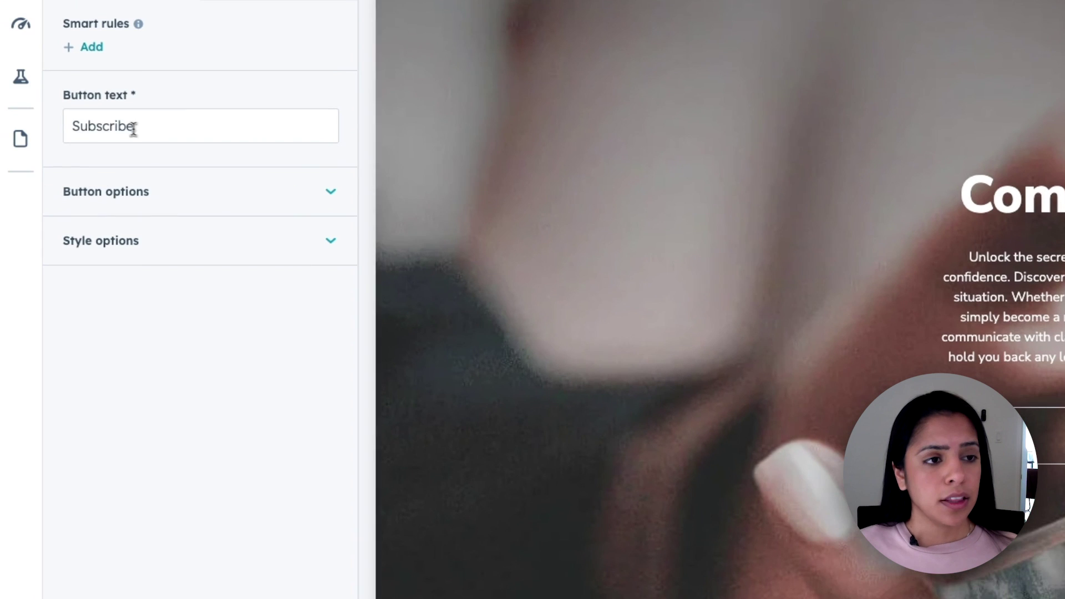
pyautogui.doubleClick(129, 328)
pyautogui.write('Sign up f')
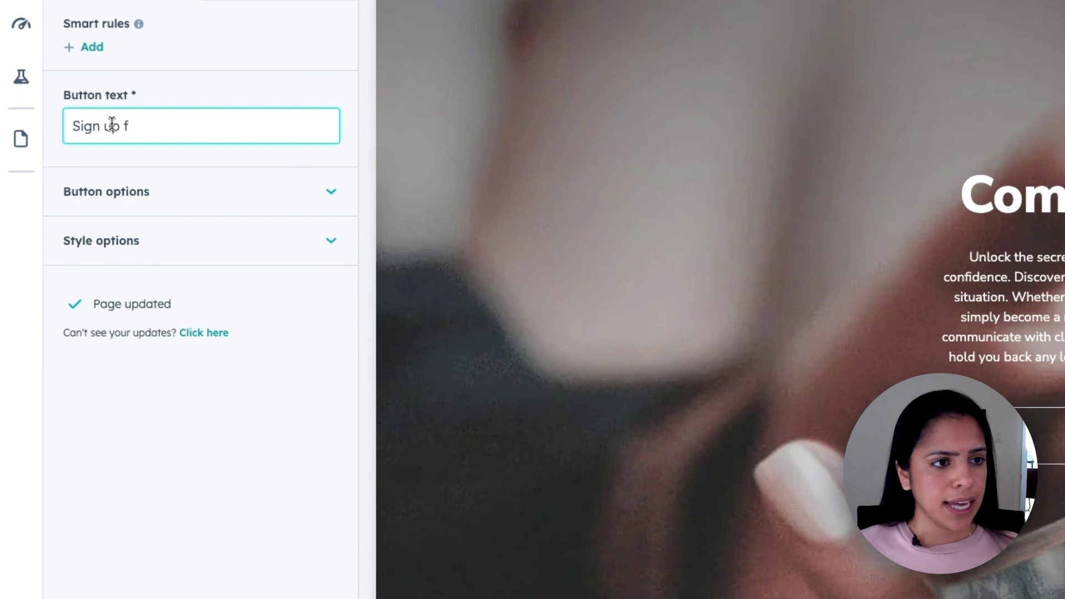
pyautogui.write('or the webinar')
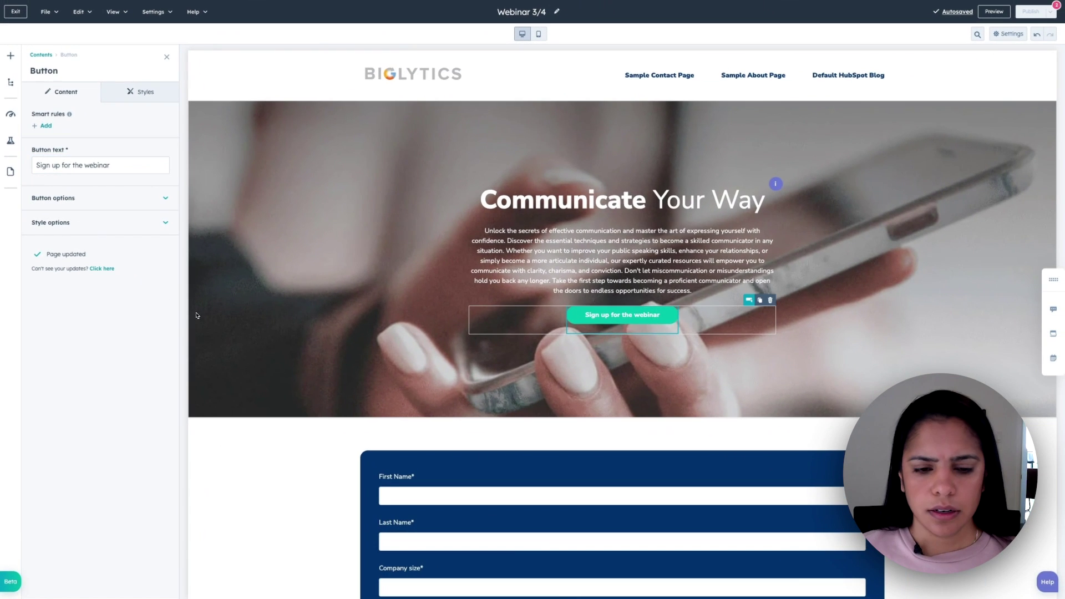
# - Delete the Why Choose Us? section from the page
pyautogui.click(629, 406)
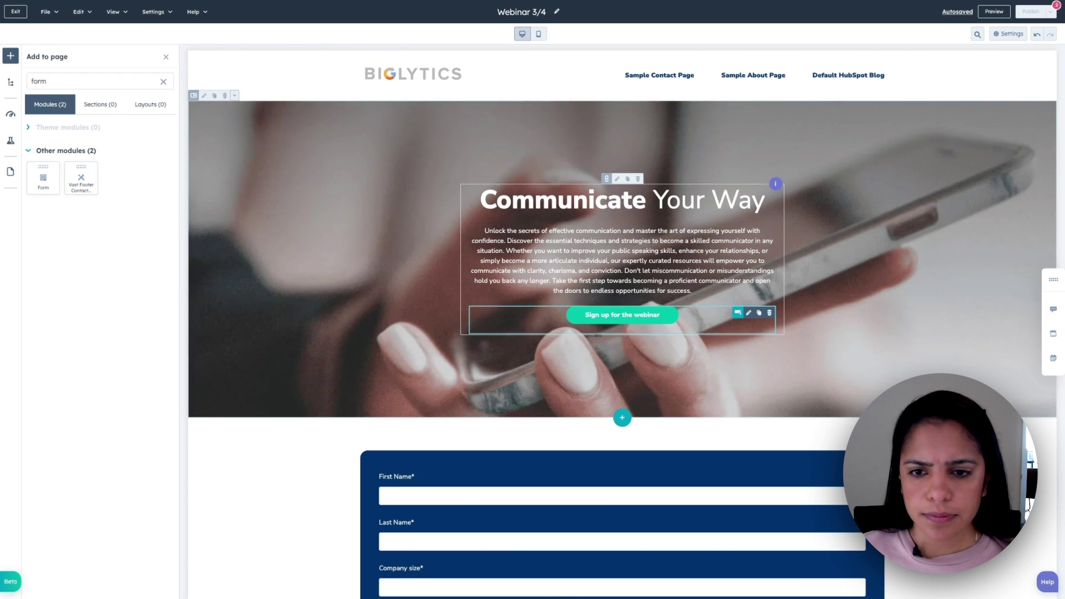
pyautogui.scroll(-7, 306, 328)
pyautogui.scroll(-3, 306, 333)
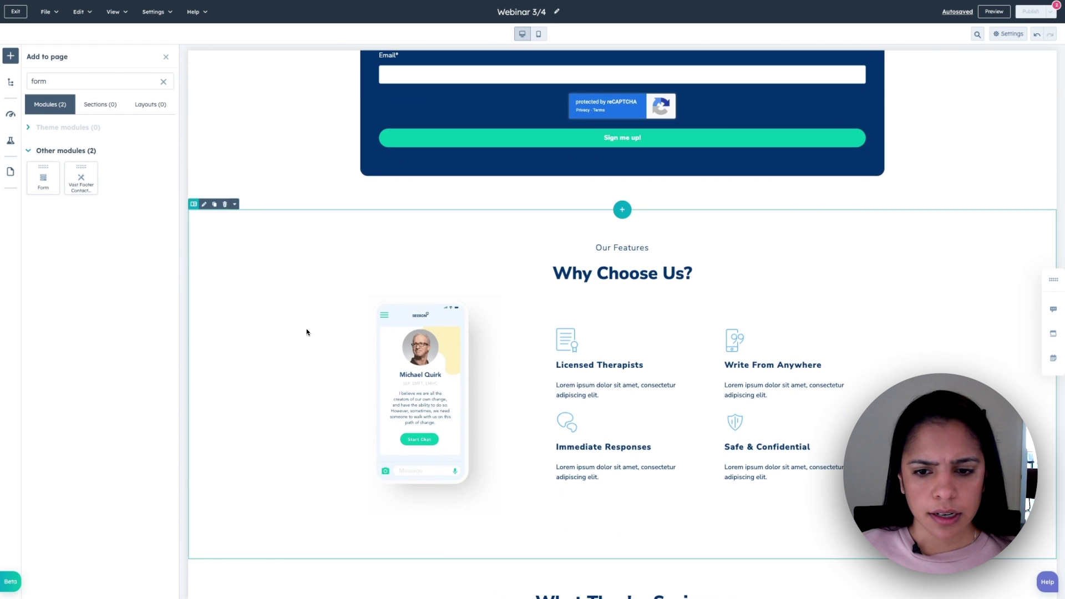
pyautogui.click(225, 204)
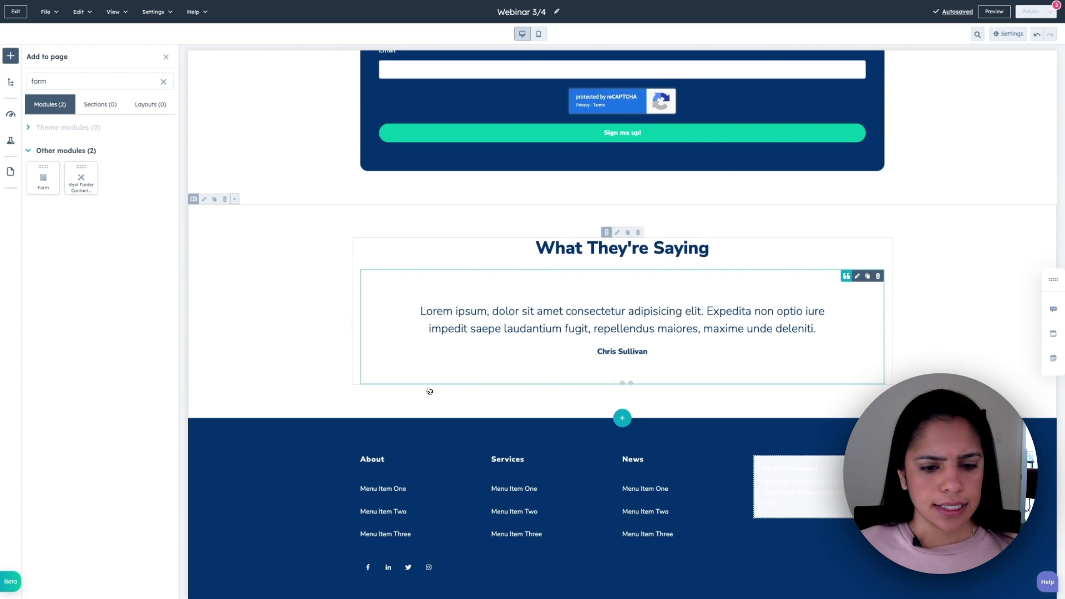
pyautogui.scroll(15, 429, 391)
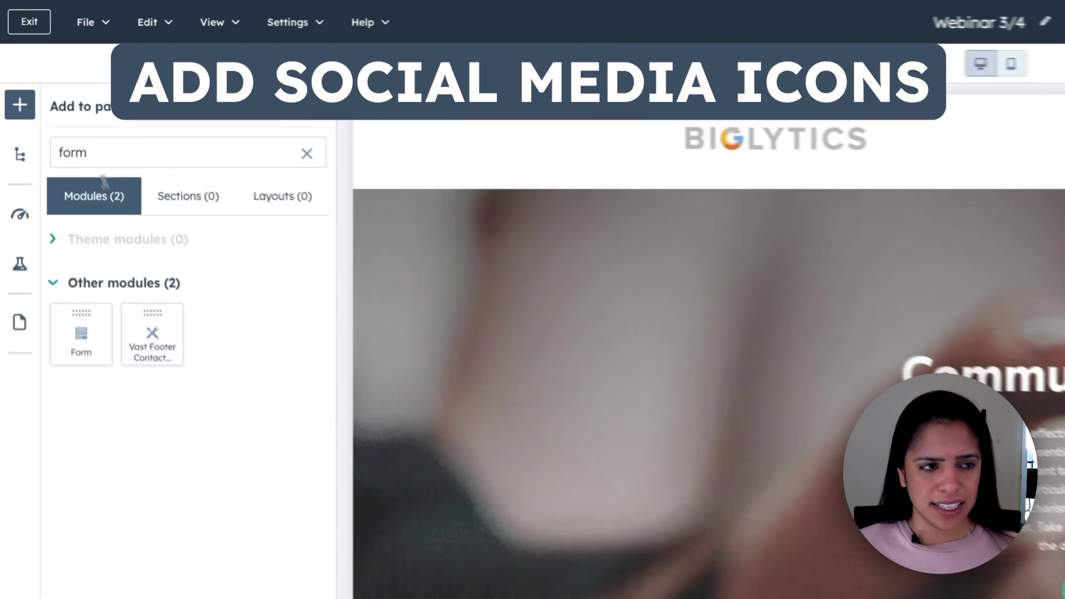
pyautogui.doubleClick(78, 85)
# - Add a Social follow module and move it below the What They're Saying testimonials
pyautogui.write('social')
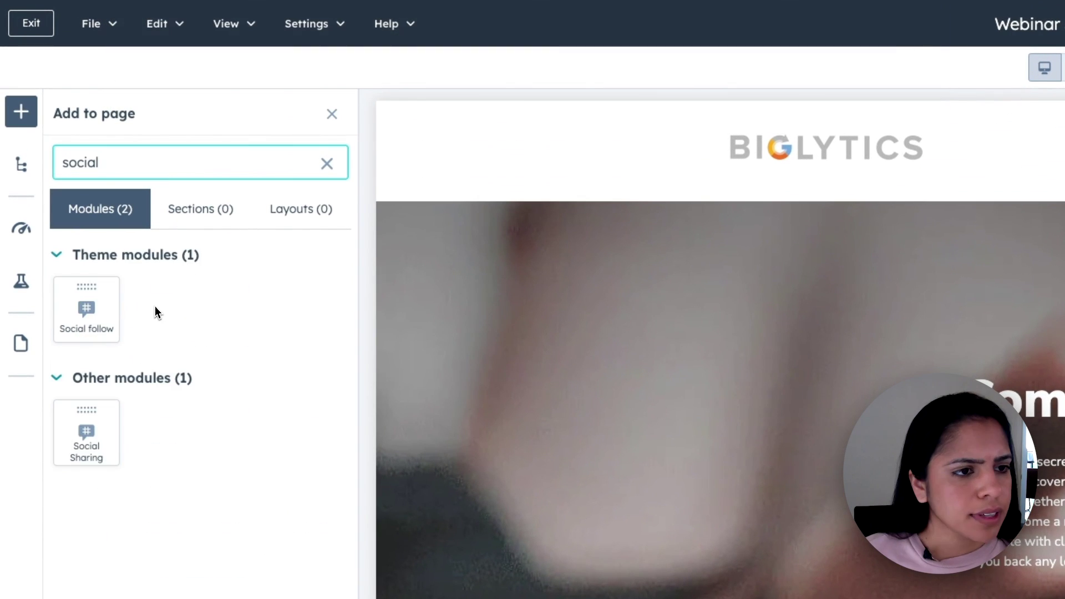
pyautogui.moveTo(92, 322); pyautogui.dragTo(1048, 598)
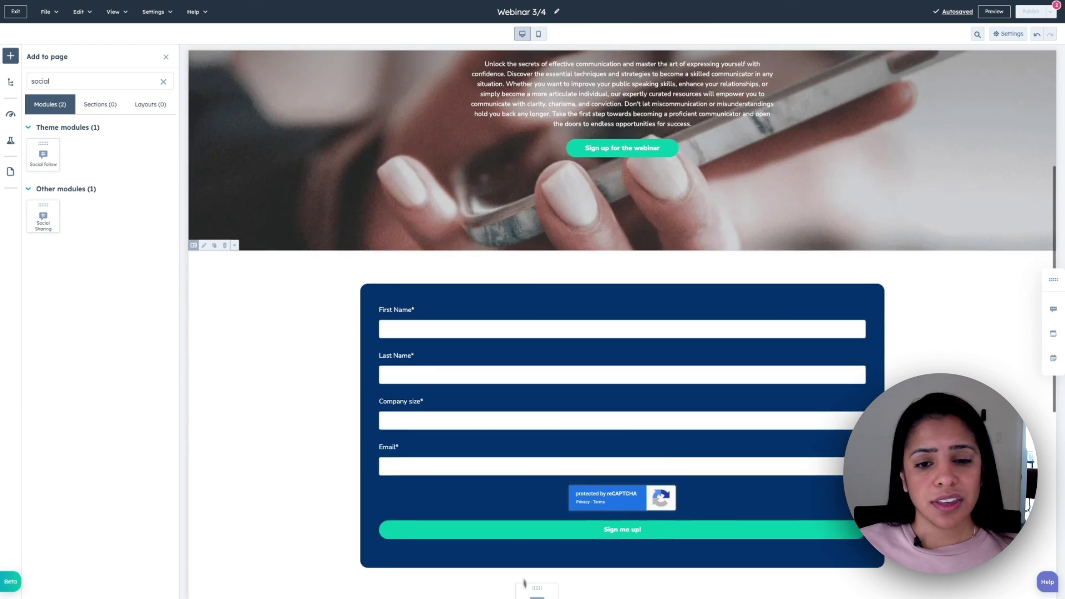
pyautogui.moveTo(524, 582); pyautogui.dragTo(506, 382)
pyautogui.scroll(-6, 362, 356)
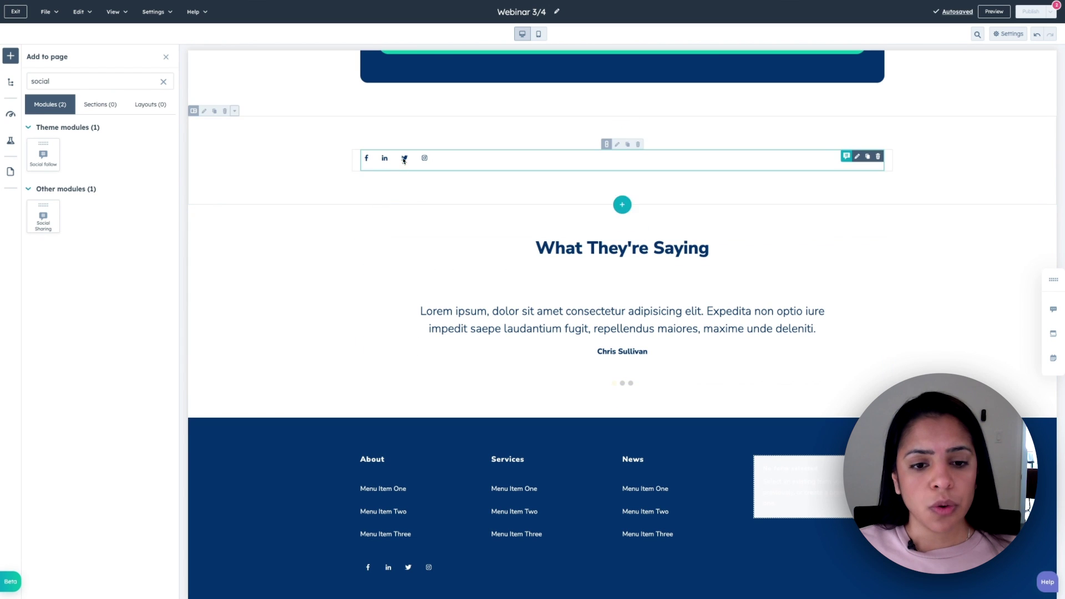
pyautogui.moveTo(193, 110); pyautogui.dragTo(311, 421)
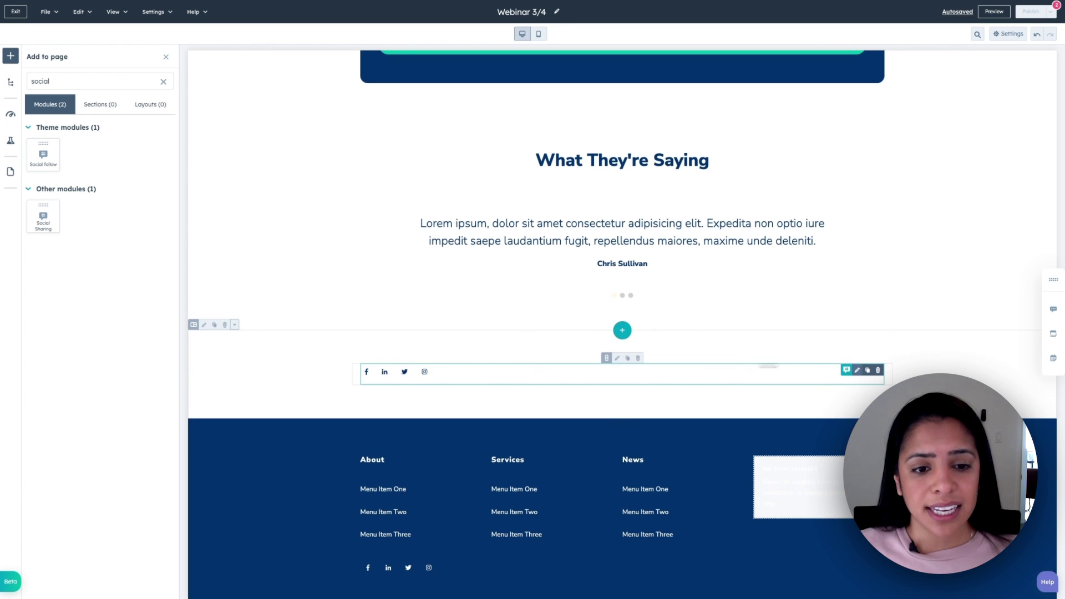
pyautogui.scroll(12, 318, 385)
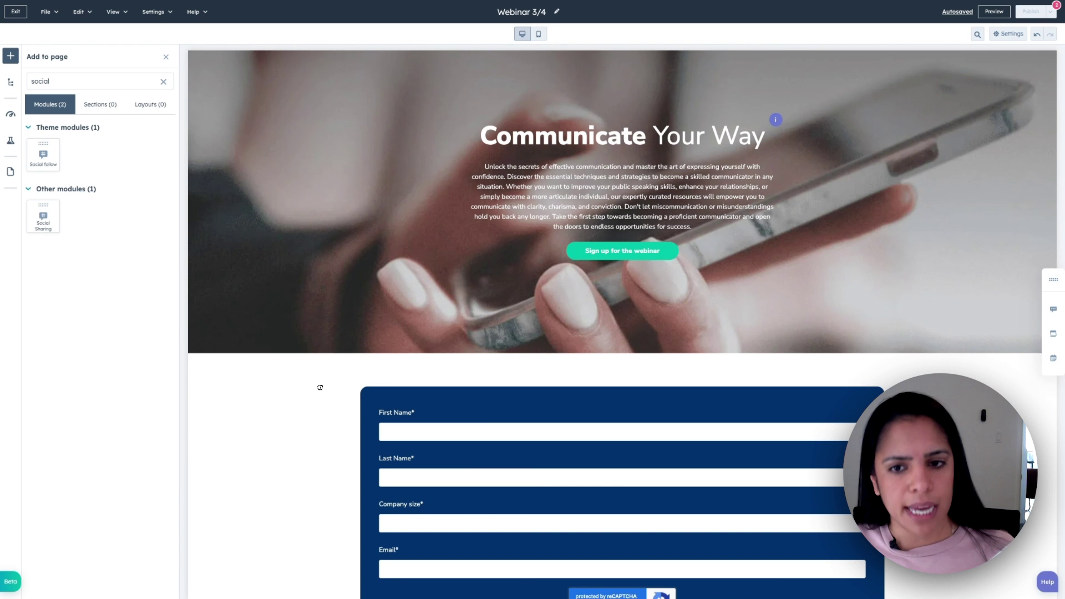
pyautogui.scroll(-10, 319, 386)
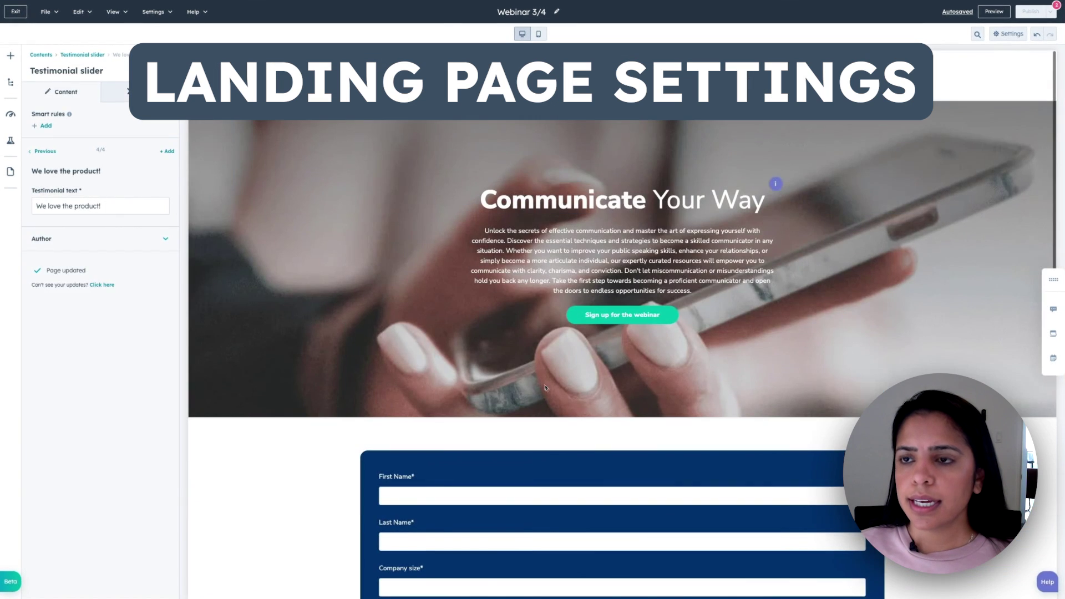
pyautogui.click(1009, 35)
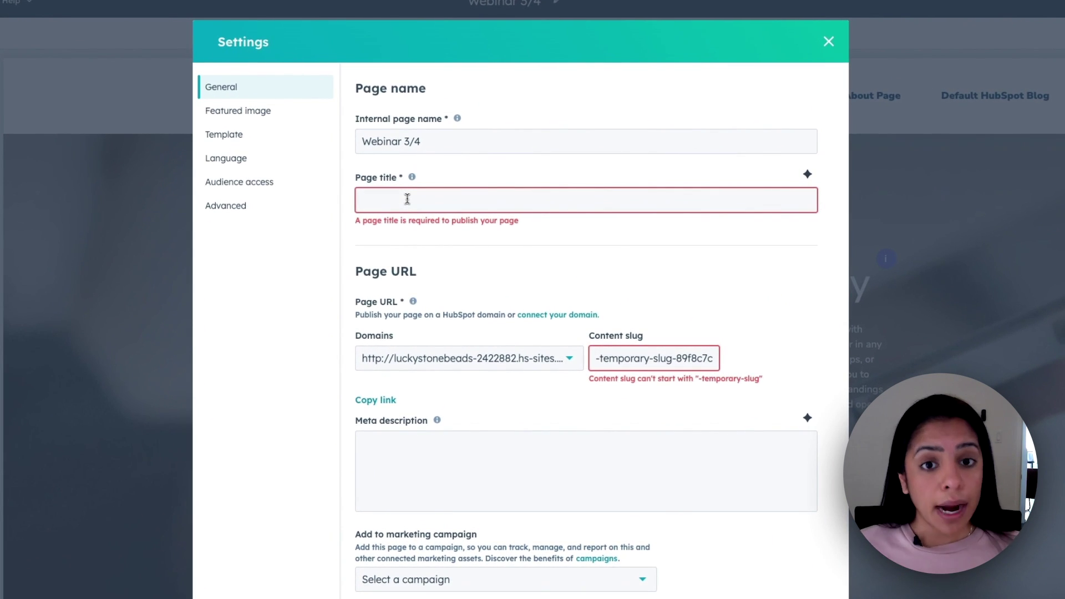
# - Set the page title to 'Communication Webinar' and move to the meta description field
pyautogui.click(408, 199)
pyautogui.write('Commu')
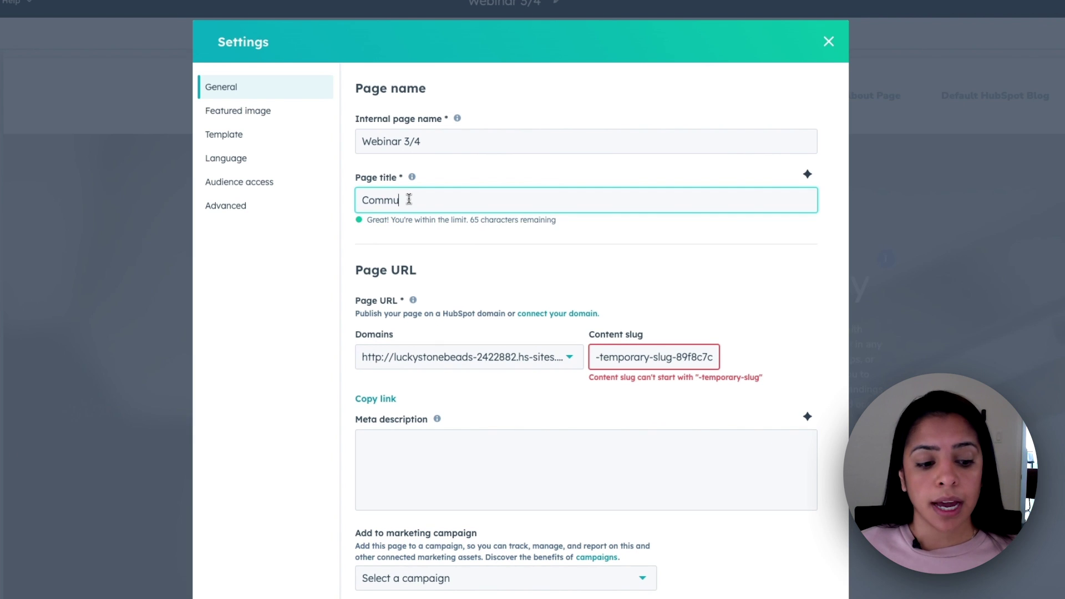
pyautogui.write('nication Webinar')
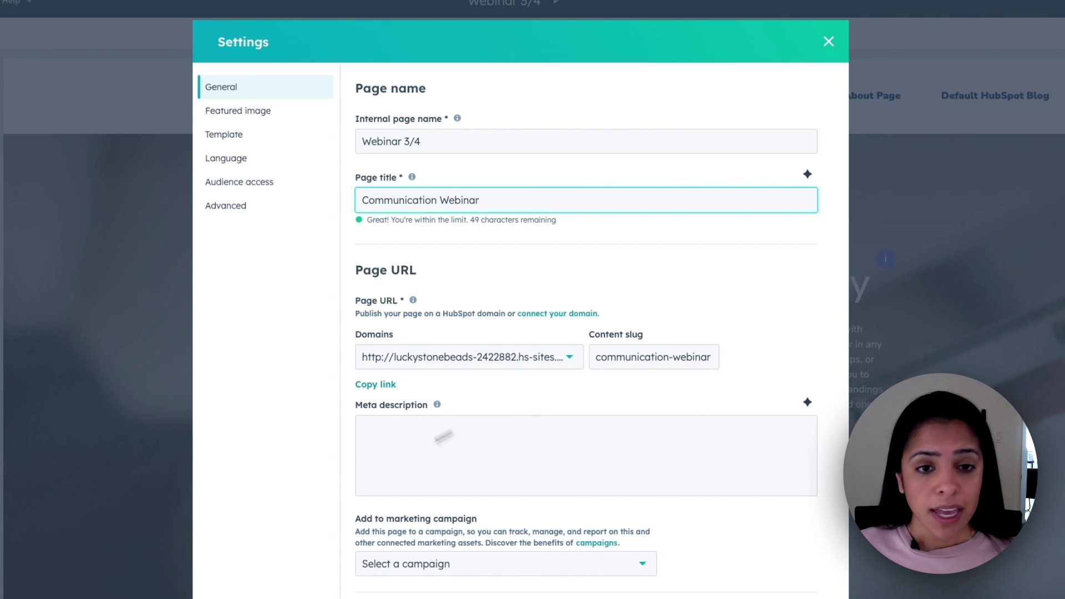
pyautogui.click(403, 446)
# - Review the Template, Language, Audience access and Advanced settings, then close the Settings dialog
pyautogui.scroll(-3, 404, 446)
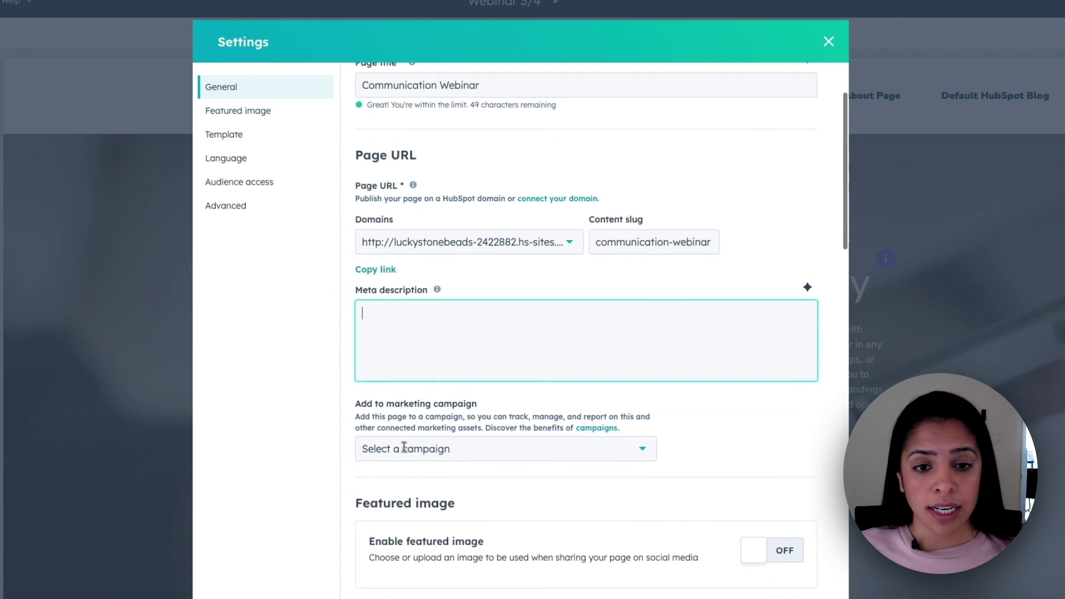
pyautogui.scroll(-3, 378, 444)
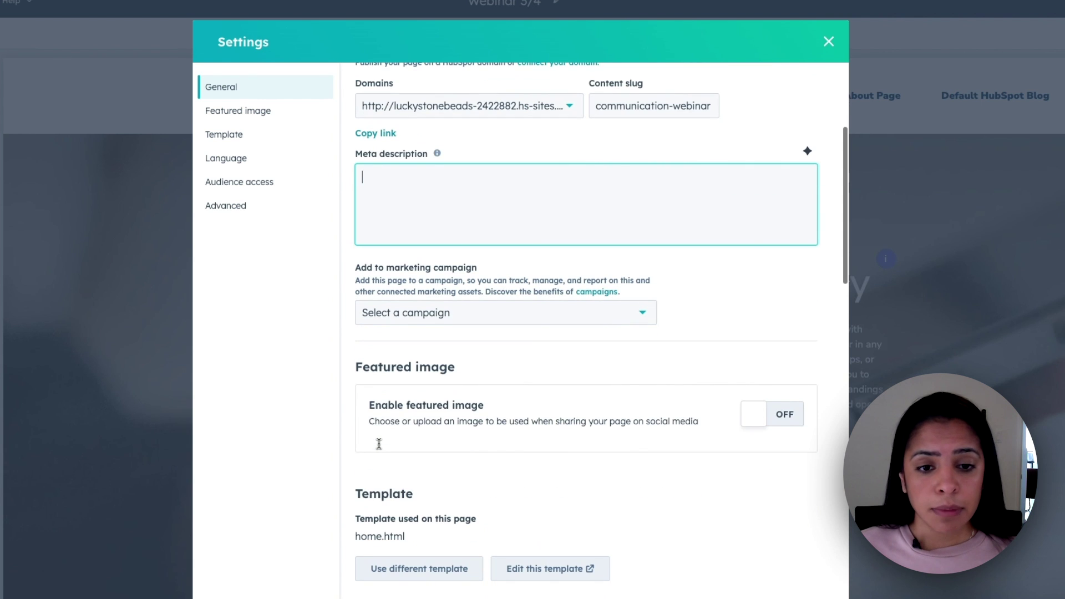
pyautogui.scroll(-1, 444, 446)
pyautogui.scroll(-14, 547, 446)
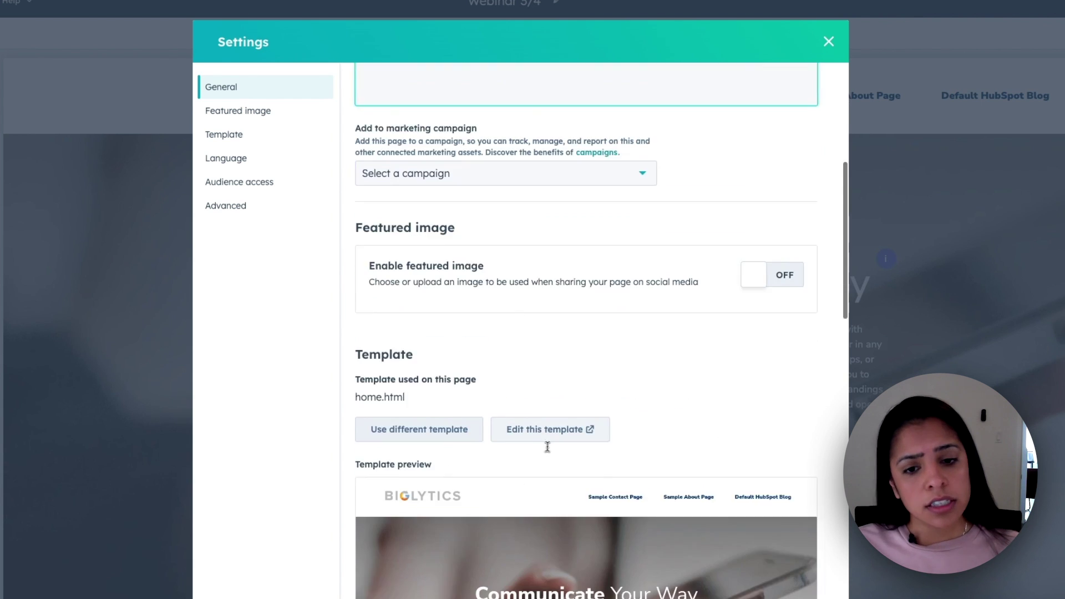
pyautogui.scroll(2, 550, 447)
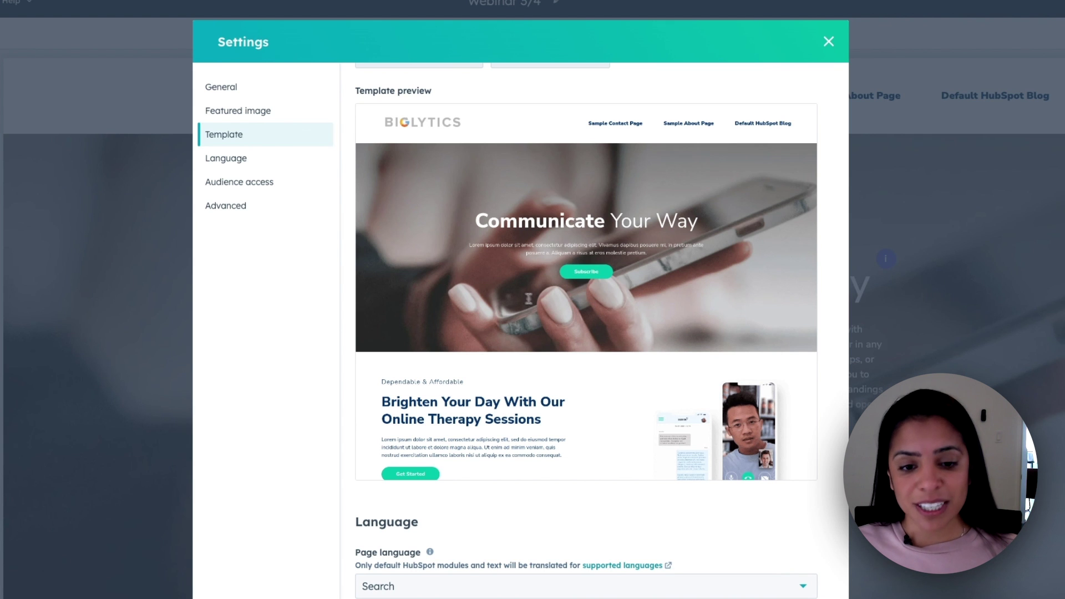
pyautogui.scroll(-6, 563, 310)
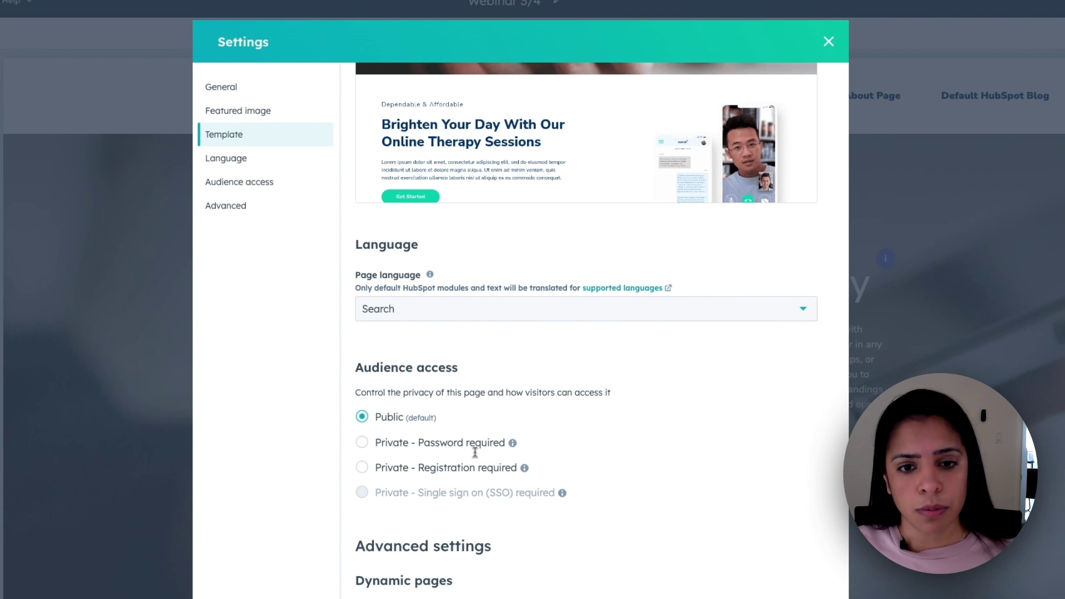
pyautogui.scroll(-12, 451, 444)
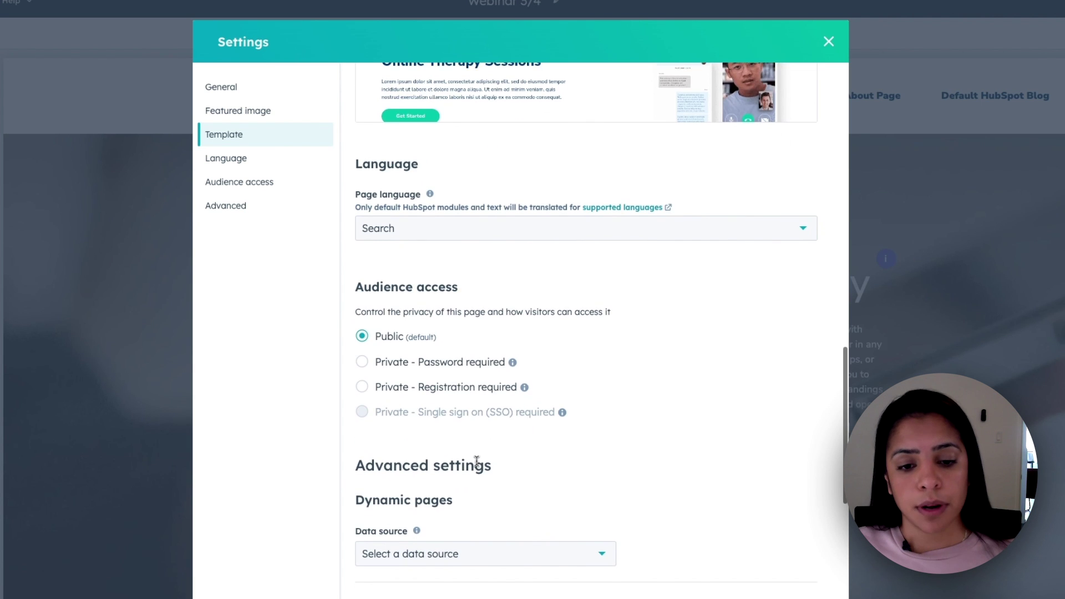
pyautogui.scroll(-1, 476, 460)
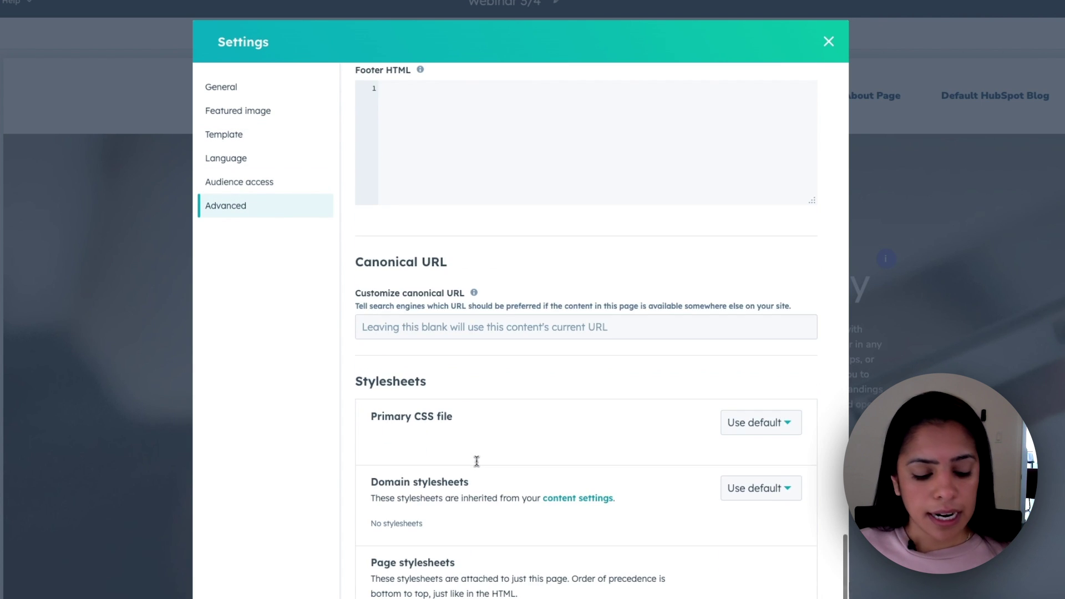
pyautogui.scroll(15, 476, 461)
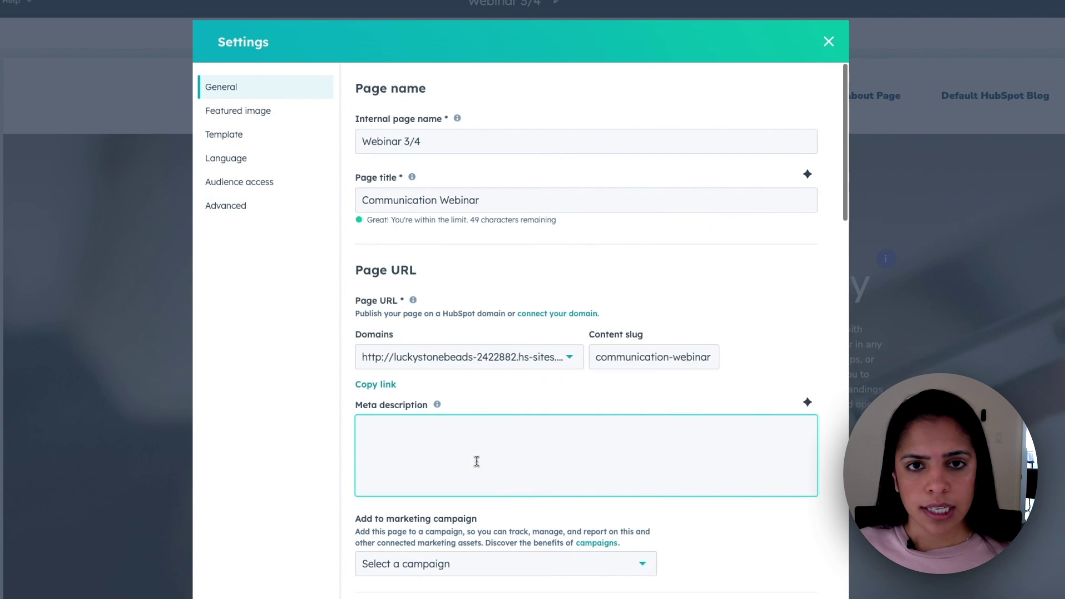
pyautogui.click(828, 42)
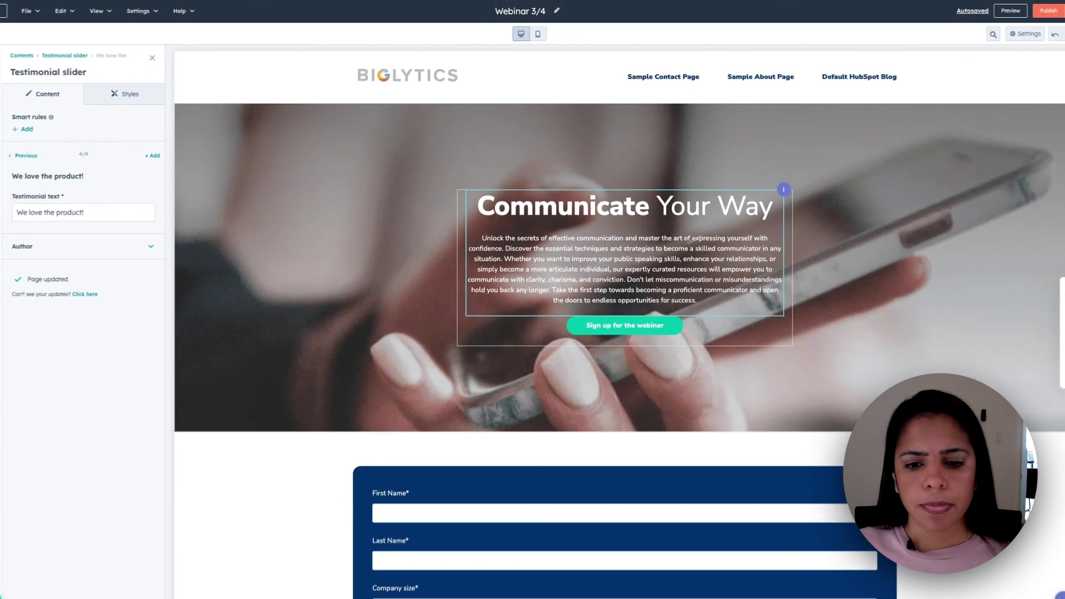
# - Check the SEO Title, Header and Meta Description results, then open the page preview
pyautogui.scroll(-10, 584, 253)
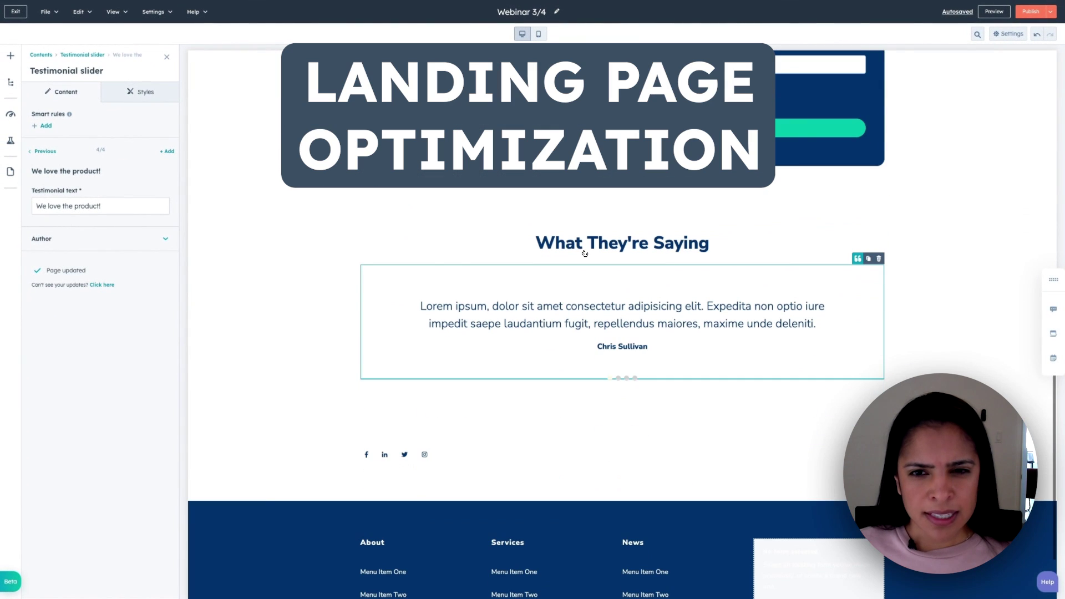
pyautogui.scroll(10, 584, 253)
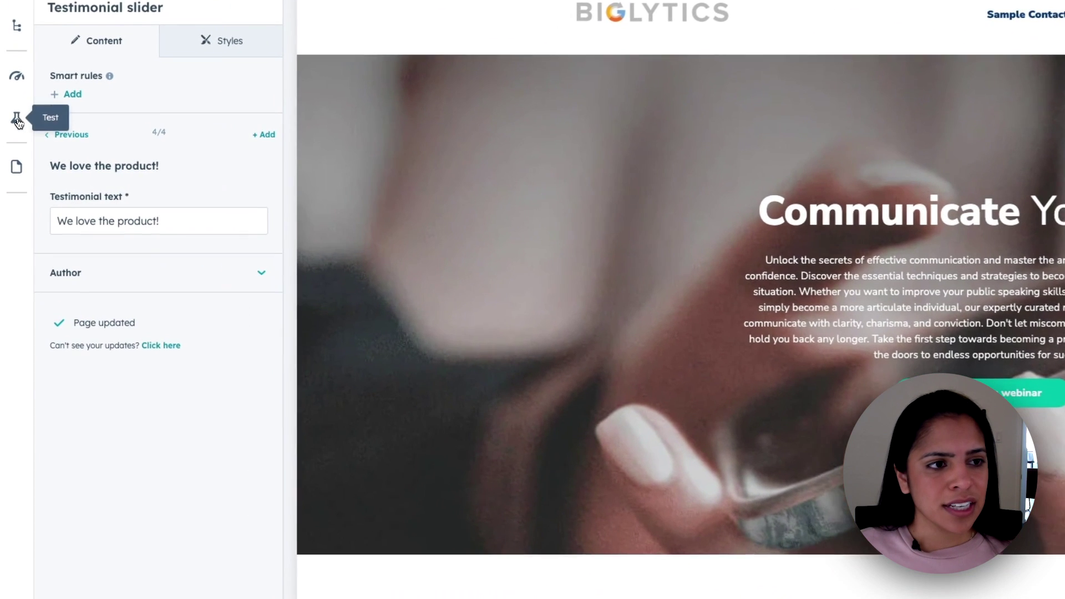
pyautogui.click(15, 80)
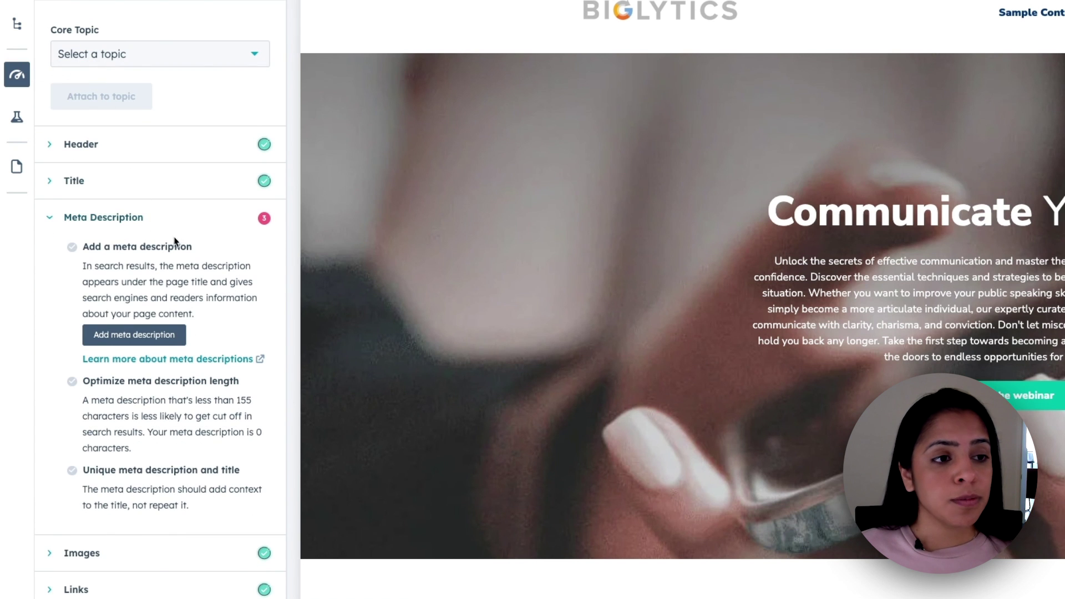
pyautogui.click(43, 189)
pyautogui.click(56, 158)
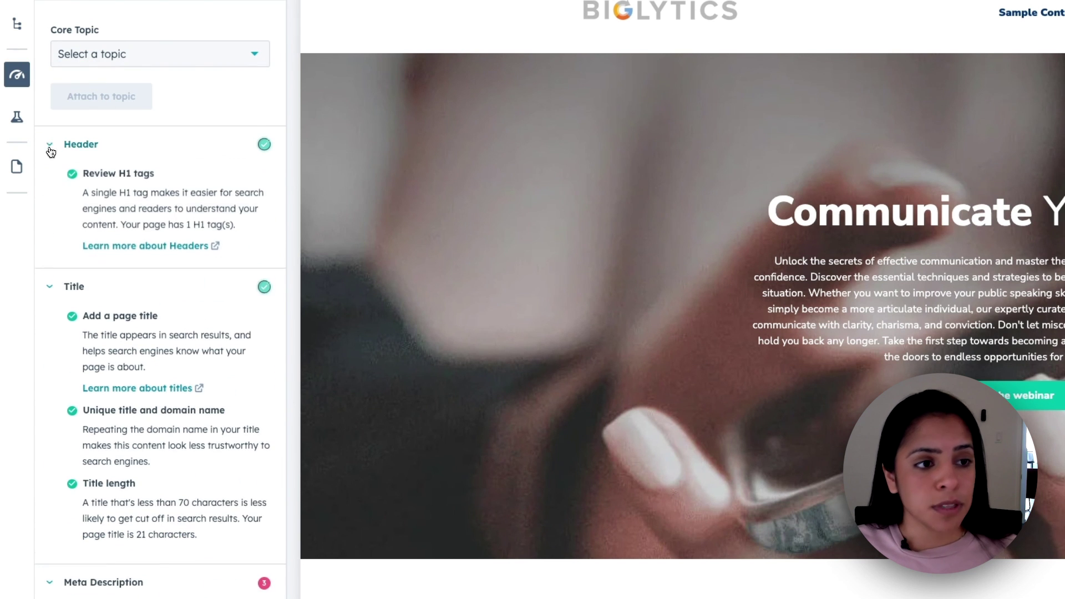
pyautogui.scroll(-4, 122, 294)
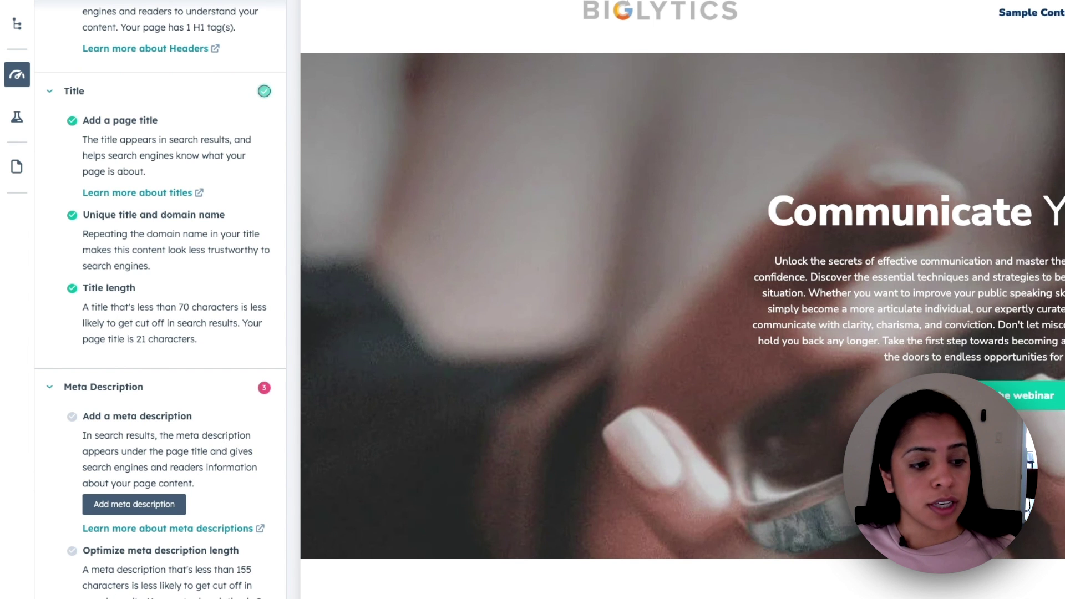
pyautogui.scroll(-3, 161, 299)
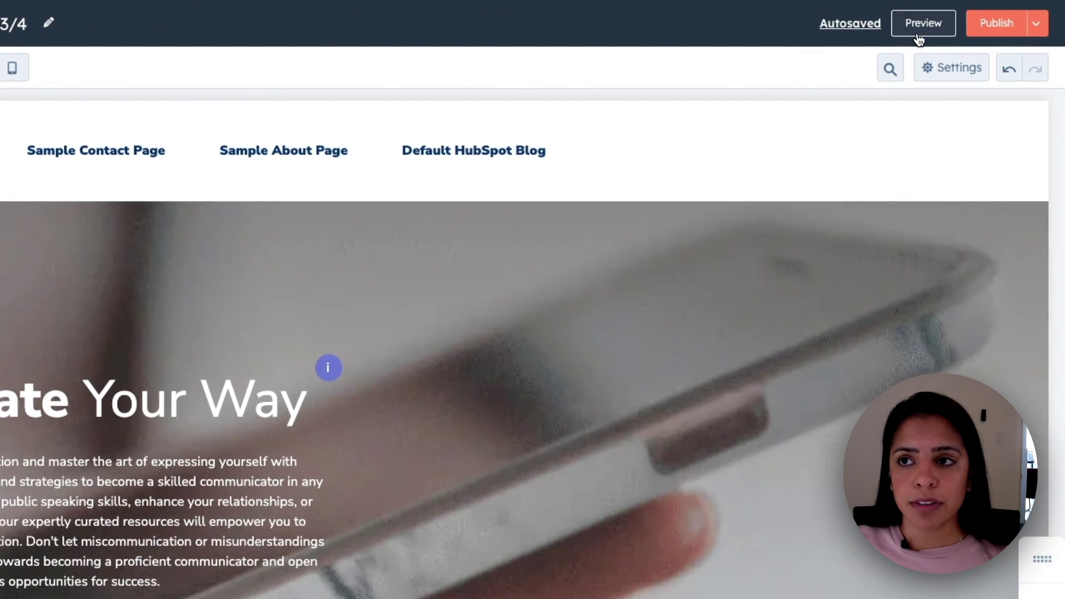
pyautogui.click(933, 31)
# - Check the landing page preview at desktop, phone and tablet sizes, then exit the preview
pyautogui.scroll(-5, 69, 535)
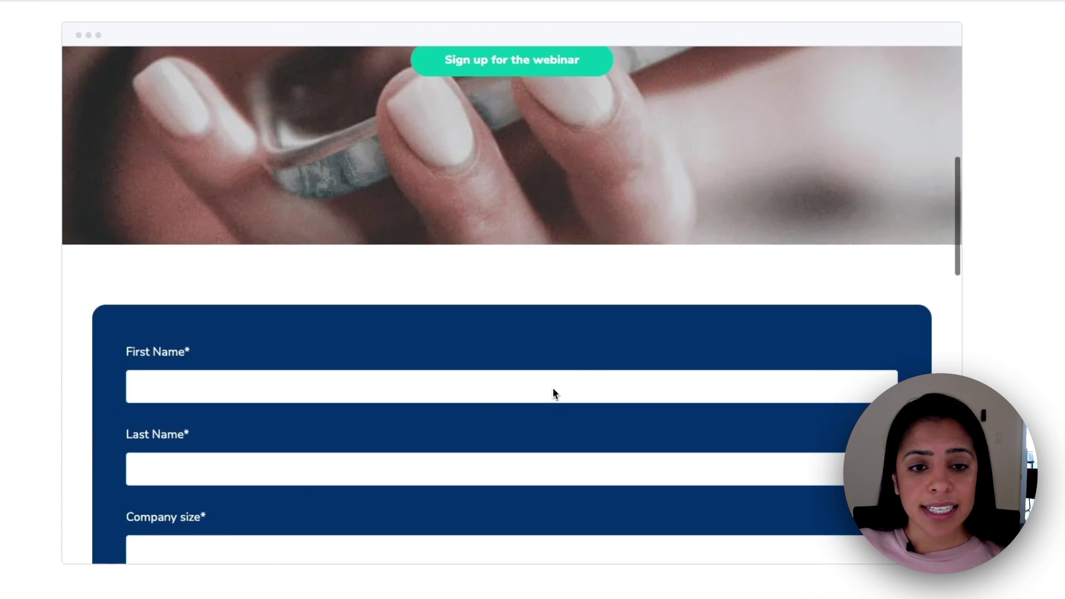
pyautogui.scroll(-3, 299, 383)
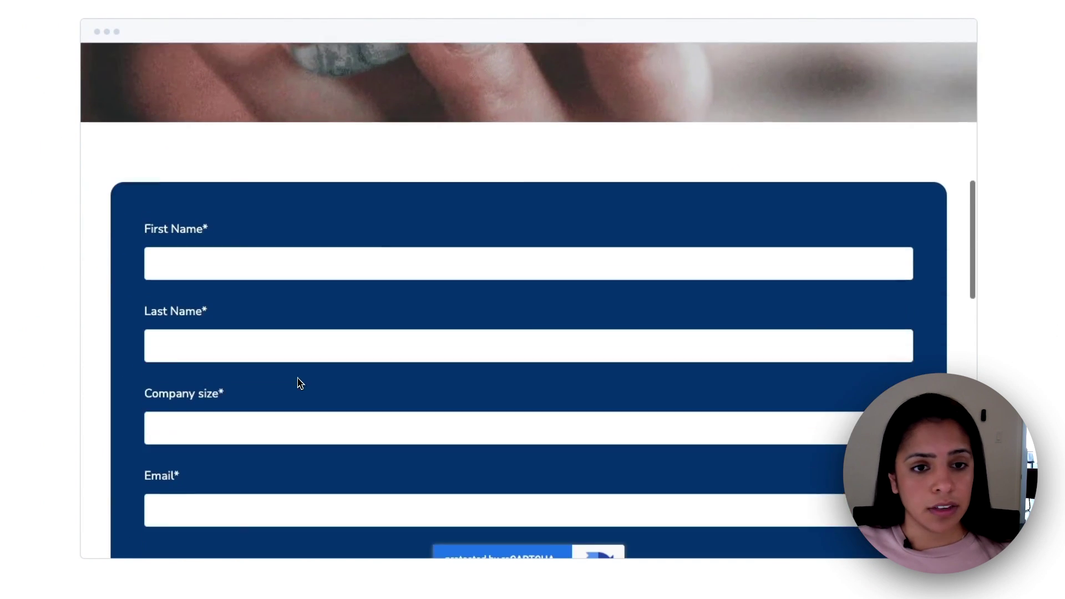
pyautogui.scroll(-3, 298, 382)
pyautogui.scroll(-10, 327, 255)
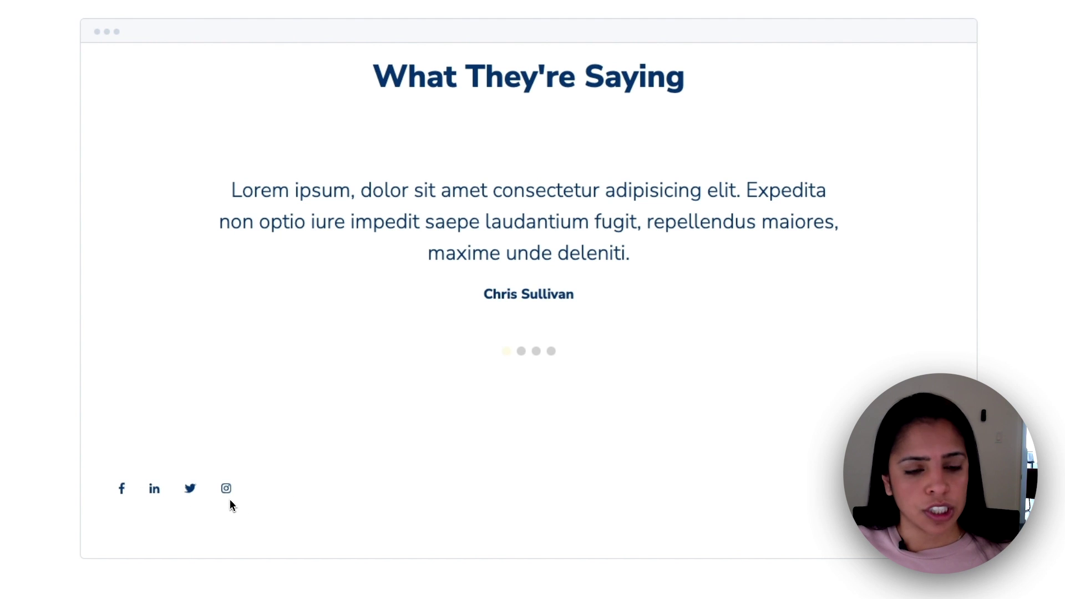
pyautogui.scroll(15, 321, 504)
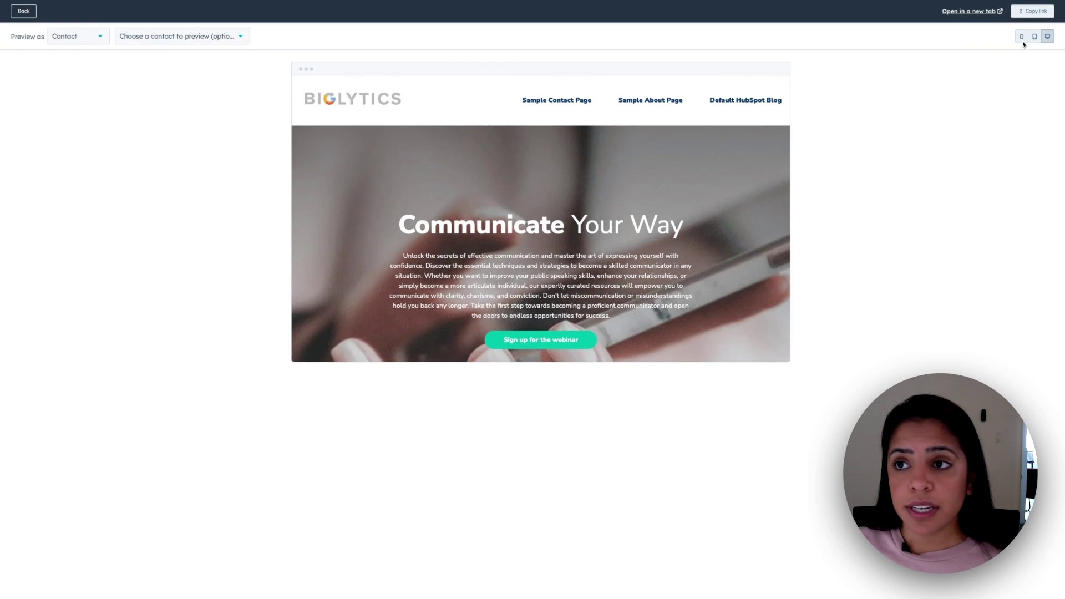
pyautogui.click(1022, 37)
pyautogui.scroll(-10, 593, 203)
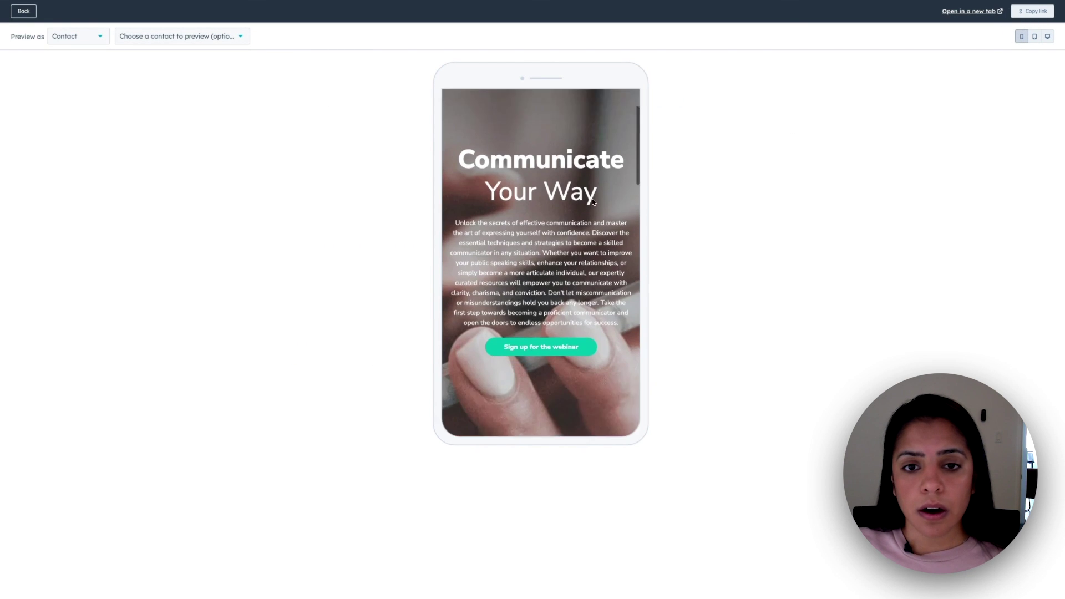
pyautogui.click(1034, 36)
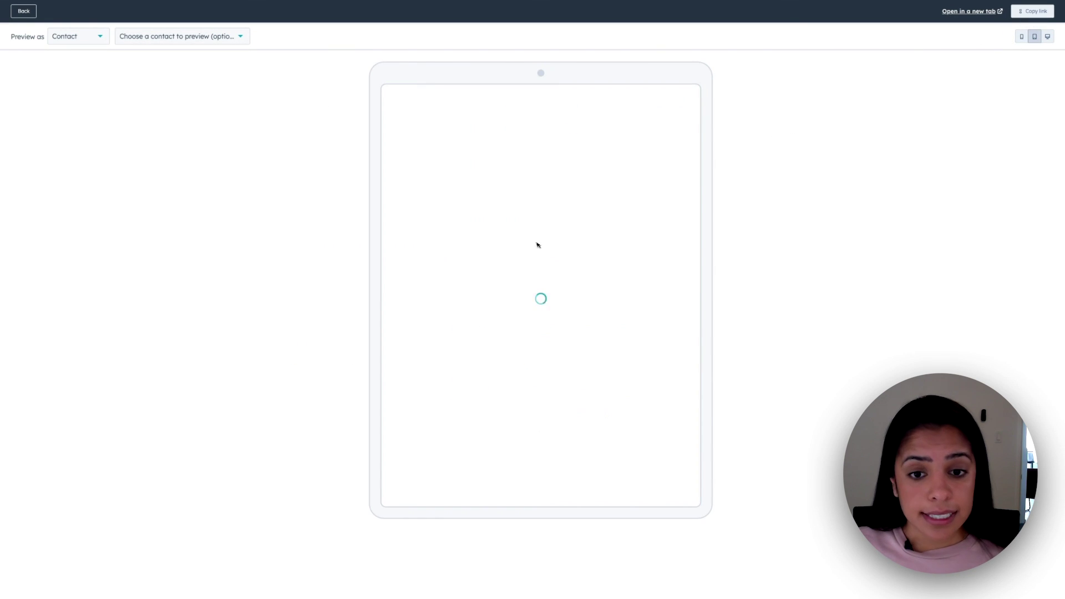
pyautogui.click(25, 12)
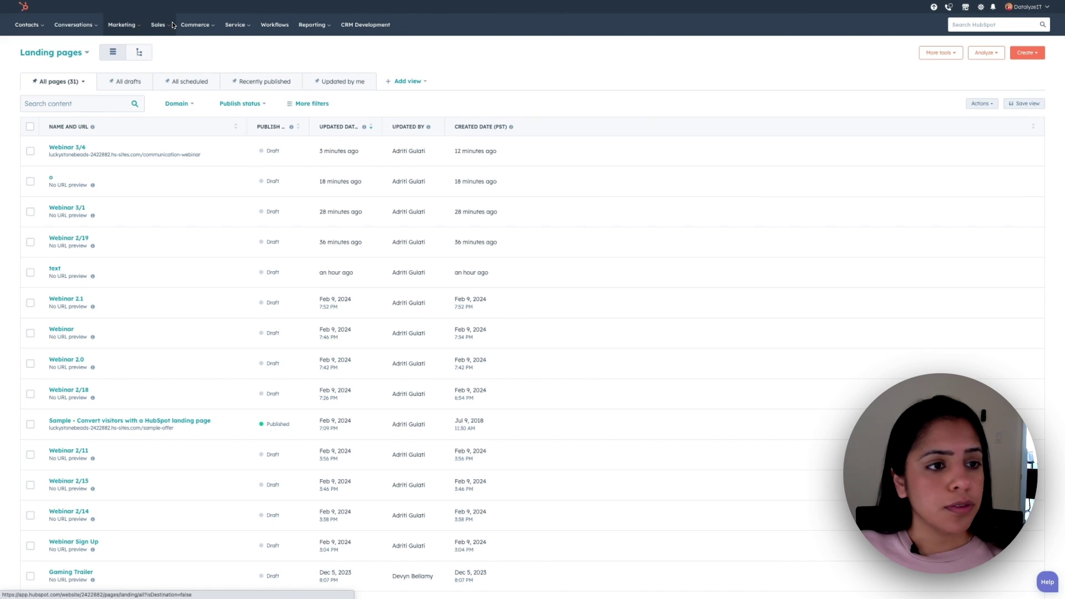
# - Scan the 31 landing pages and filter the list to Recently published
pyautogui.scroll(-6, 233, 397)
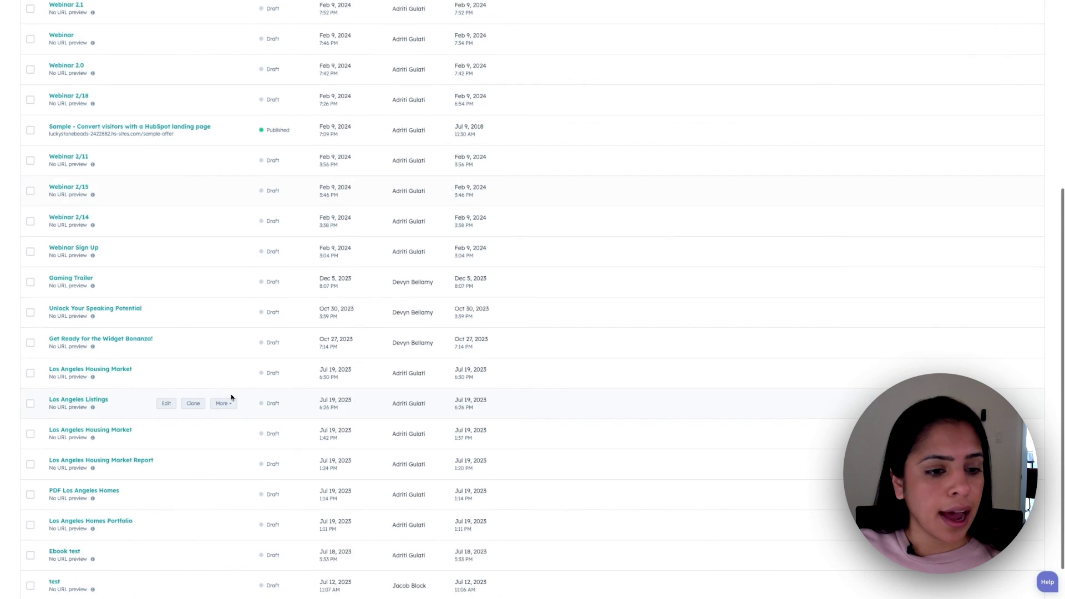
pyautogui.scroll(6, 232, 397)
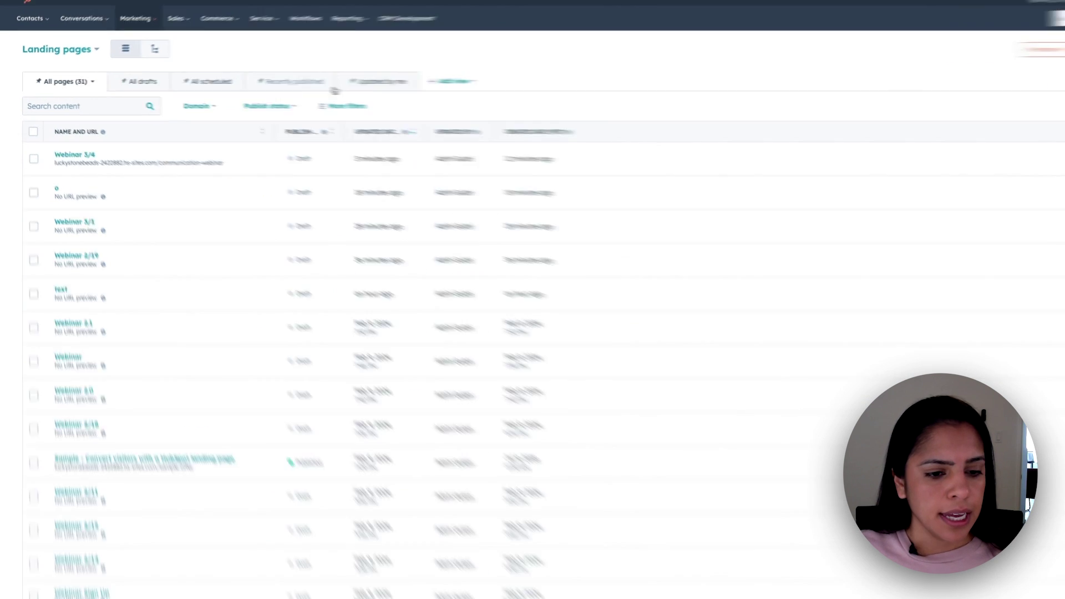
pyautogui.click(330, 89)
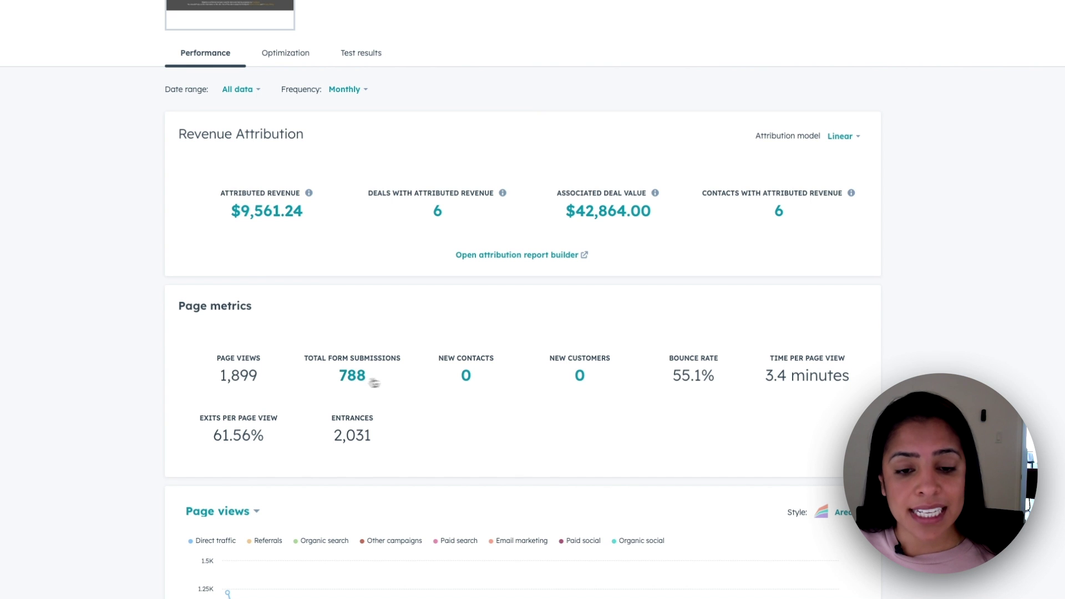
# - Open the New contacts breakdown from the published page's performance metrics
pyautogui.click(467, 379)
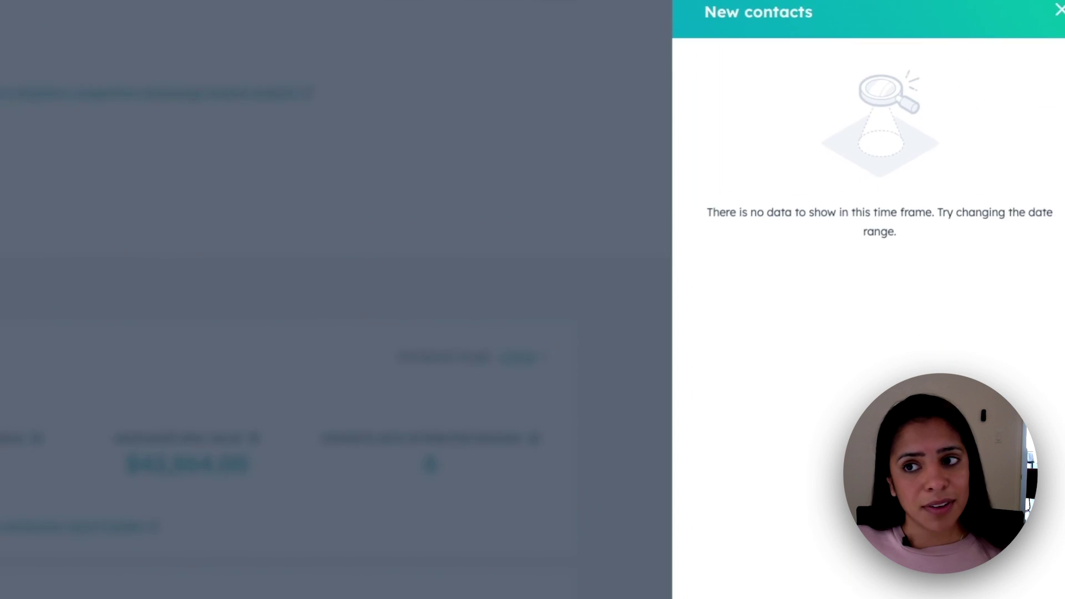